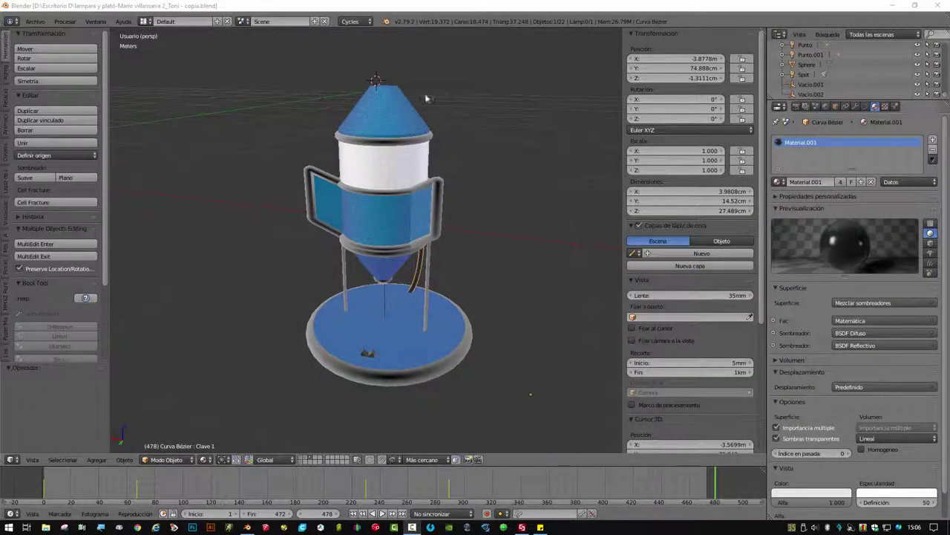
# Select the lamp's base disc to view its blue Metalizado material
pyautogui.rightClick(445, 369)
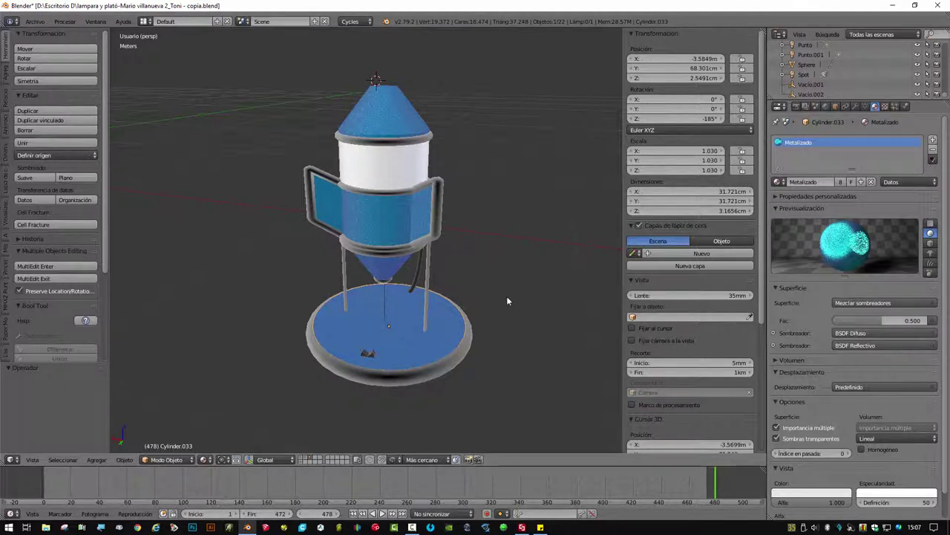
# Select the chrome frame, the ring under the middle section and the base disc together
pyautogui.rightClick(438, 211)
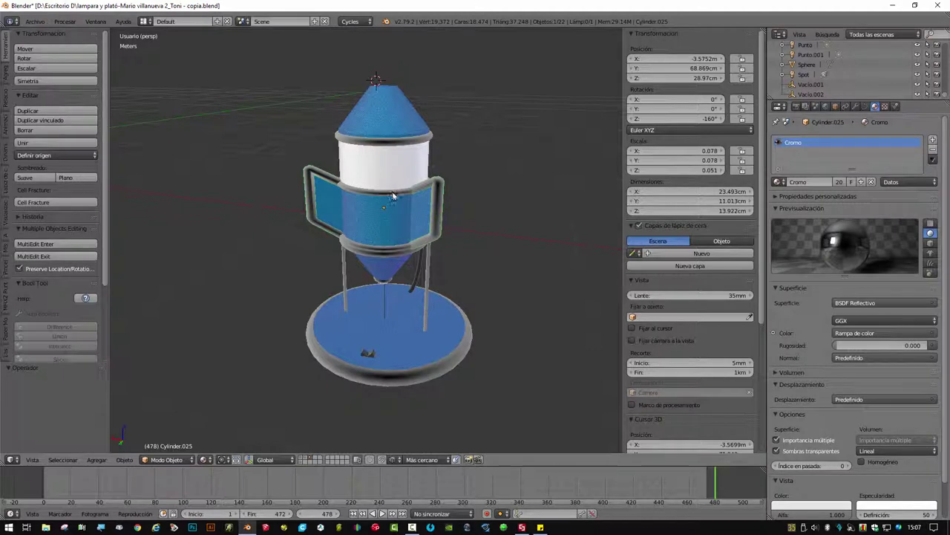
pyautogui.keyDown('shift'); pyautogui.rightClick(328, 178); pyautogui.keyUp('shift')
pyautogui.keyDown('shift'); pyautogui.rightClick(360, 249); pyautogui.keyUp('shift')
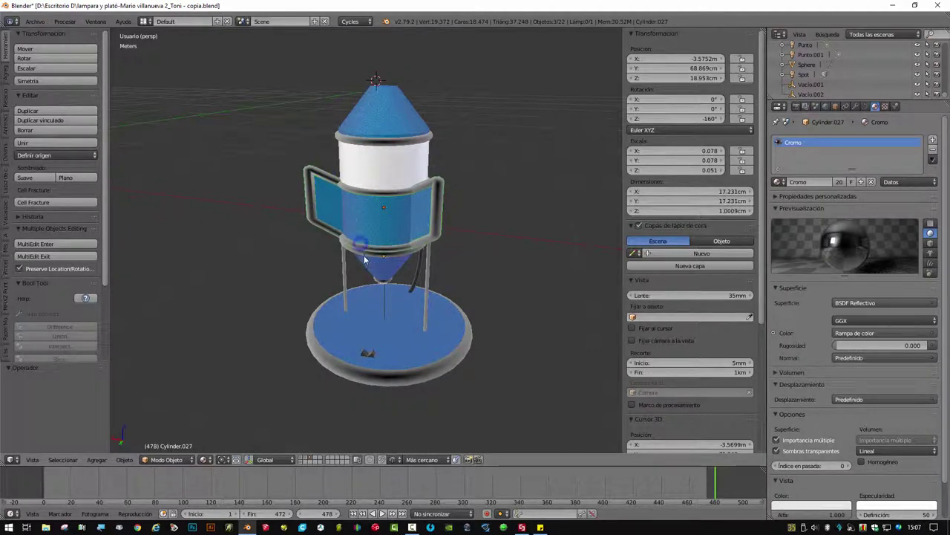
pyautogui.keyDown('shift'); pyautogui.rightClick(371, 254); pyautogui.keyUp('shift')
pyautogui.keyDown('shift'); pyautogui.rightClick(409, 381); pyautogui.keyUp('shift')
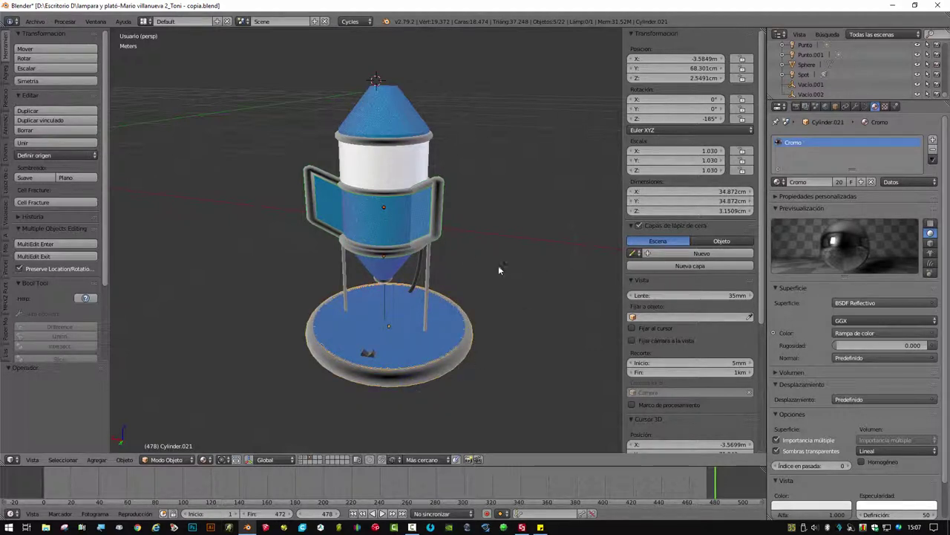
# Redo the selection from the side bracket, adding the ring, lower cone and base disc, leaving them in place
pyautogui.rightClick(409, 142)
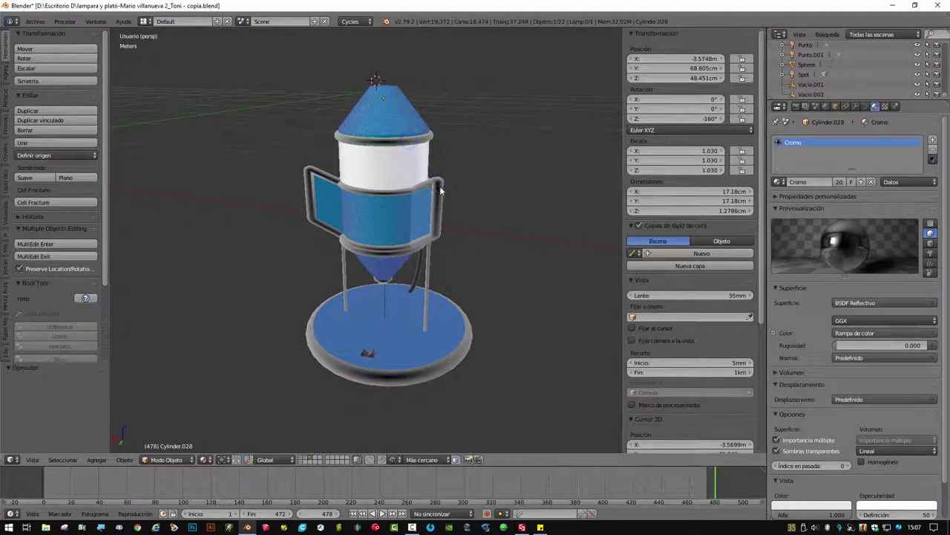
pyautogui.keyDown('shift'); pyautogui.rightClick(438, 188); pyautogui.keyUp('shift')
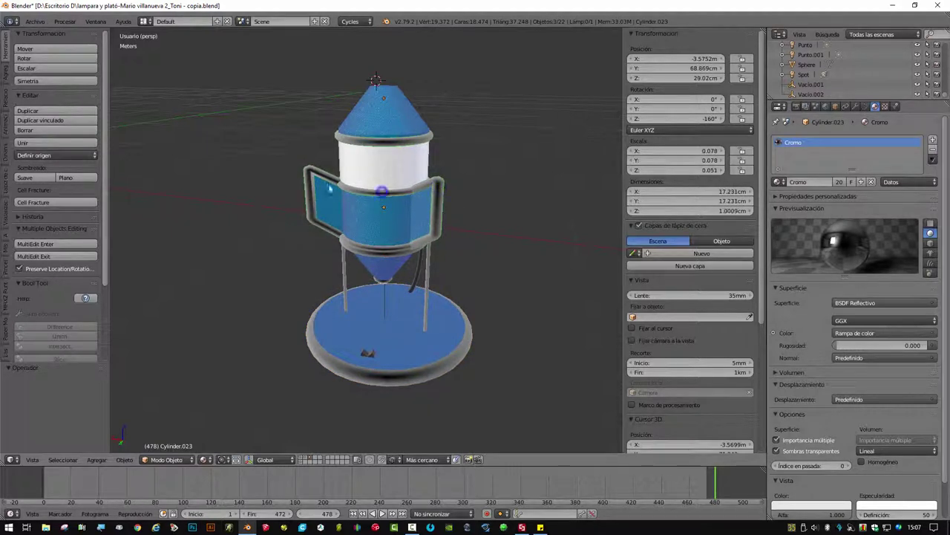
pyautogui.keyDown('shift'); pyautogui.rightClick(366, 253); pyautogui.keyUp('shift')
pyautogui.keyDown('shift'); pyautogui.rightClick(376, 258); pyautogui.keyUp('shift')
pyautogui.keyDown('shift'); pyautogui.rightClick(351, 377); pyautogui.keyUp('shift')
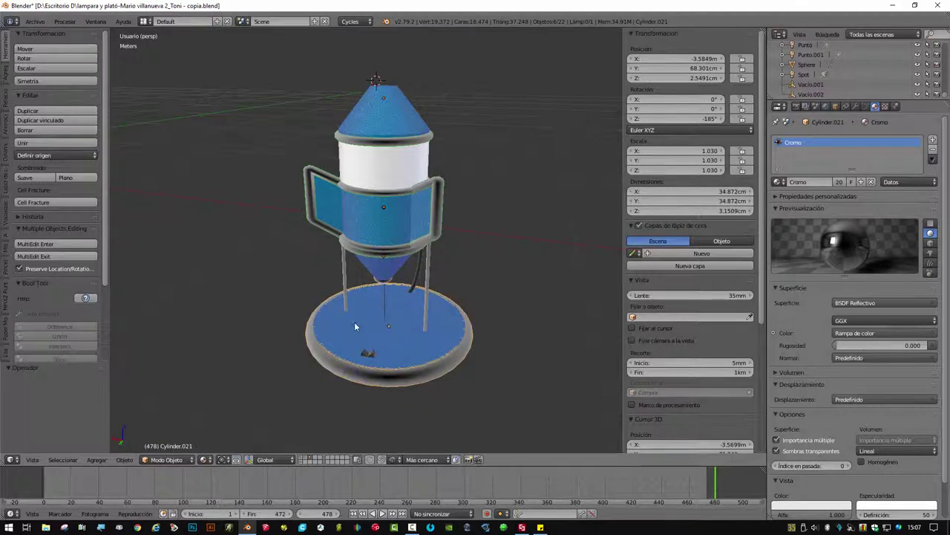
pyautogui.press('g')
pyautogui.rightClick(373, 318)
# Convert the selected chrome curve parts to meshes with Convertir a > Malla a partir de curva
pyautogui.click(124, 459)
pyautogui.moveTo(158, 199)
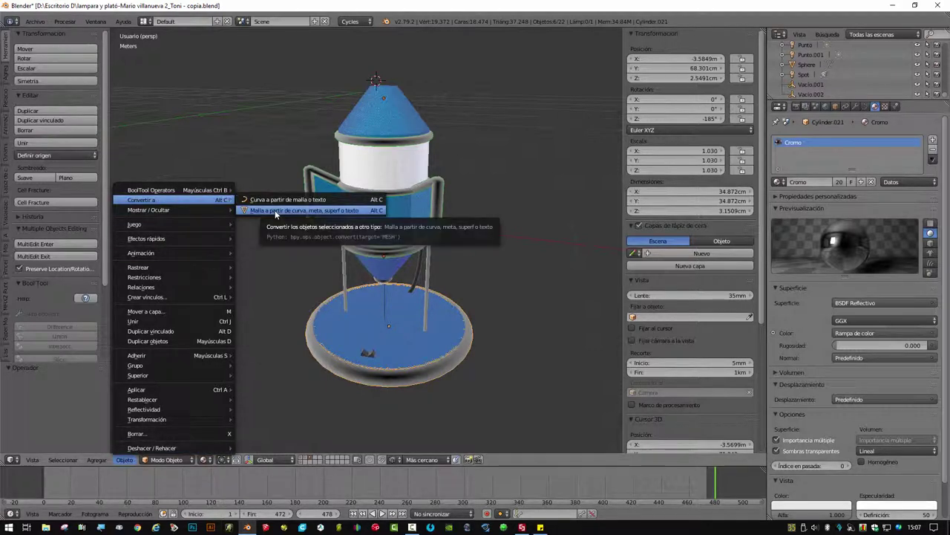
pyautogui.click(276, 211)
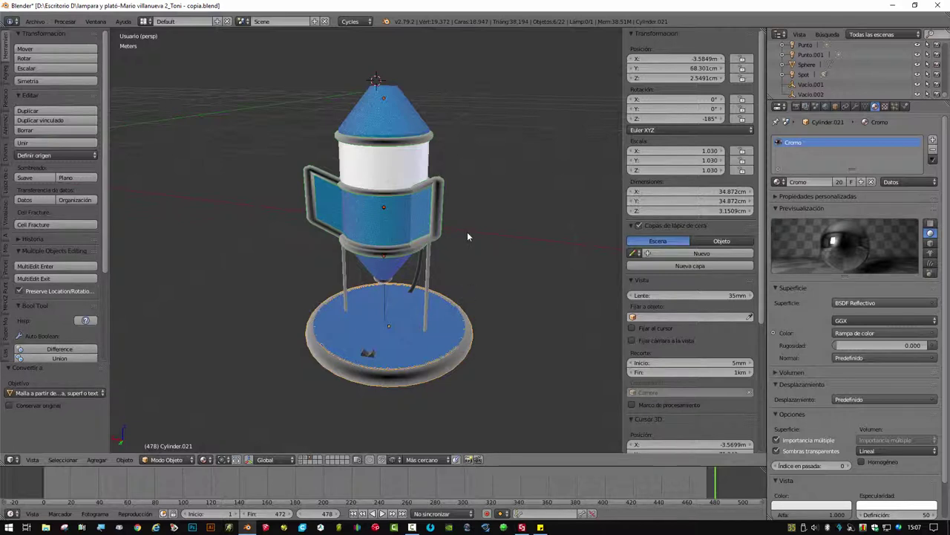
pyautogui.scroll(-2, 825, 321)
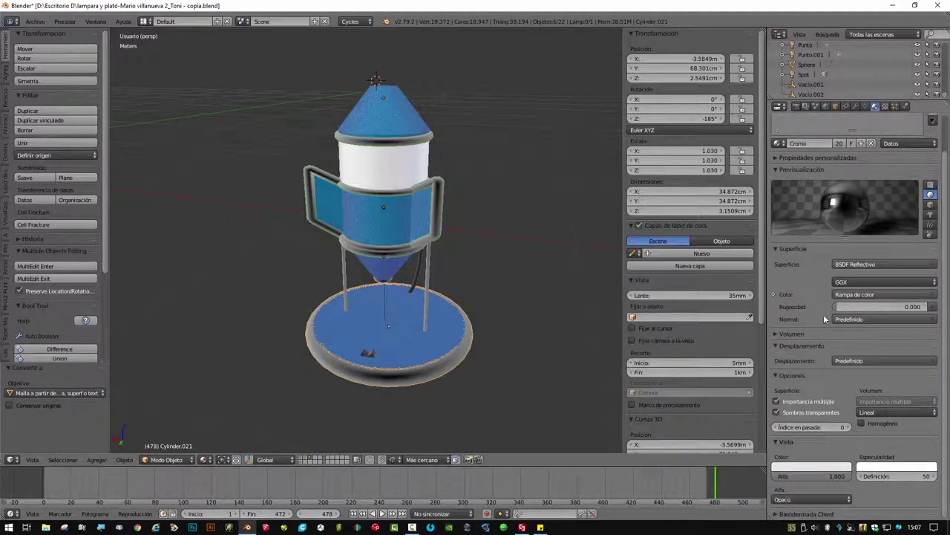
# Select the blue middle section and open its Metalizado material's Vista Color picker
pyautogui.scroll(2, 824, 314)
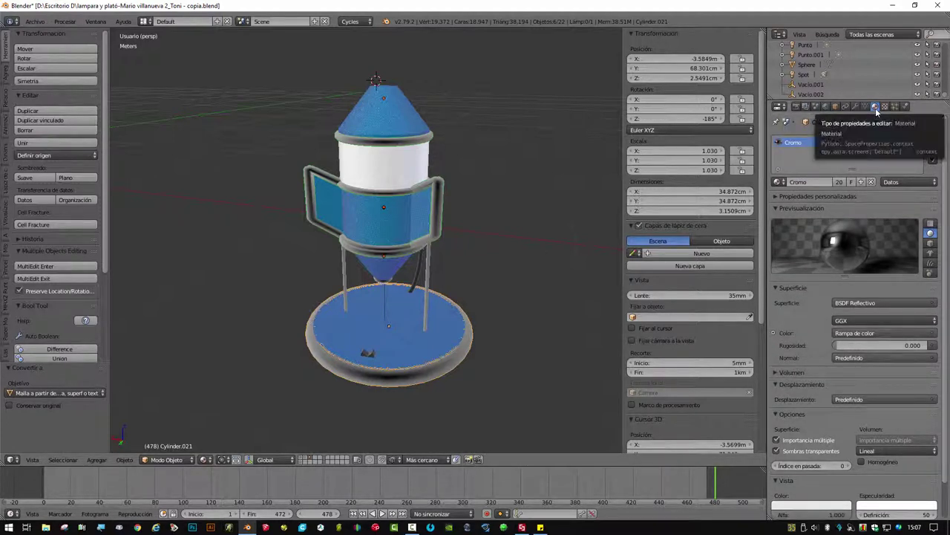
pyautogui.rightClick(373, 222)
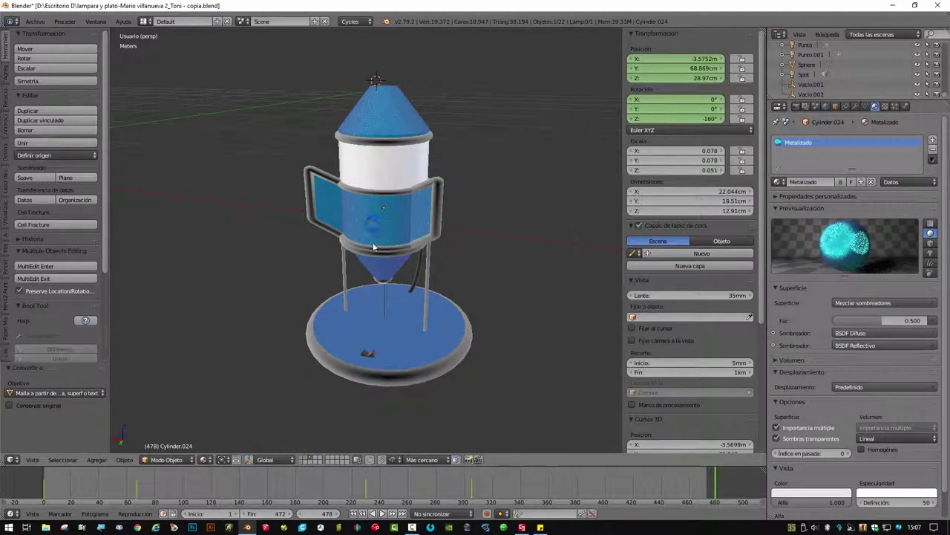
pyautogui.rightClick(392, 177)
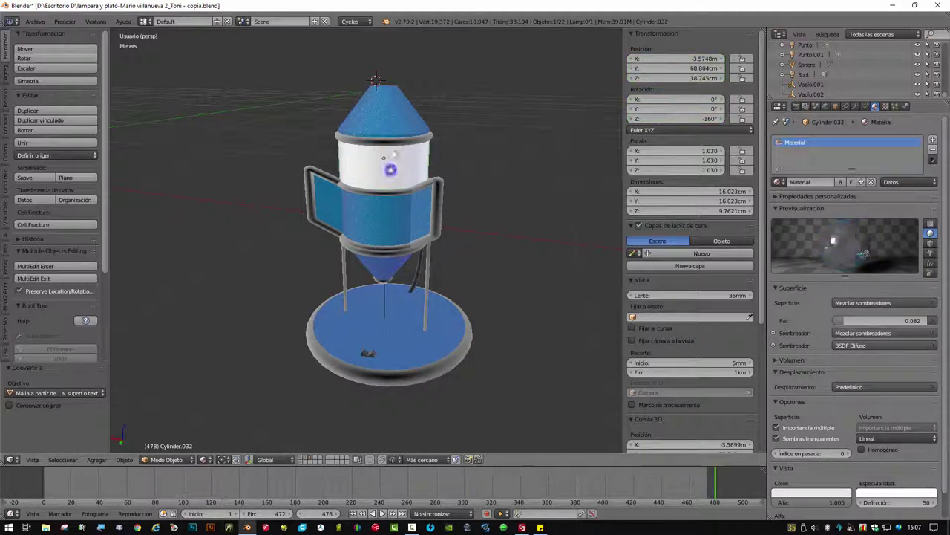
pyautogui.rightClick(393, 224)
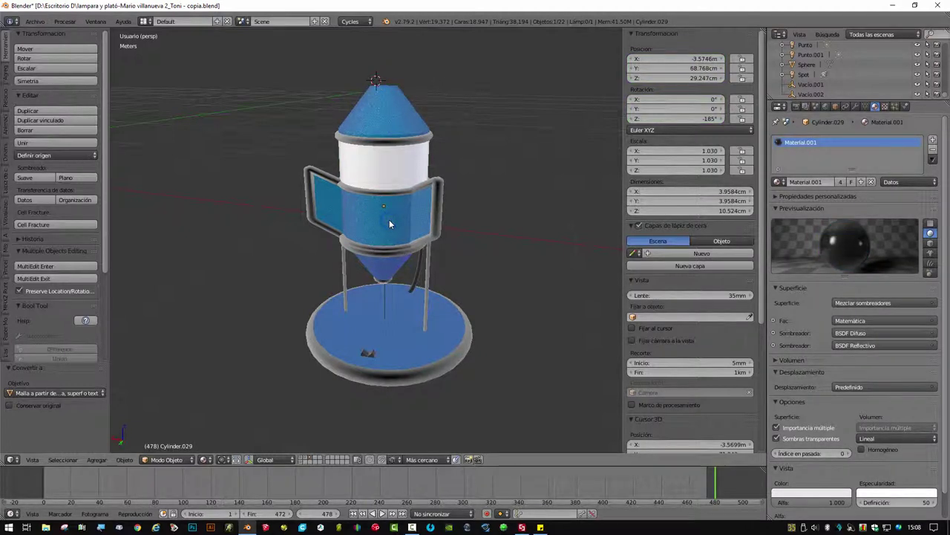
pyautogui.rightClick(392, 232)
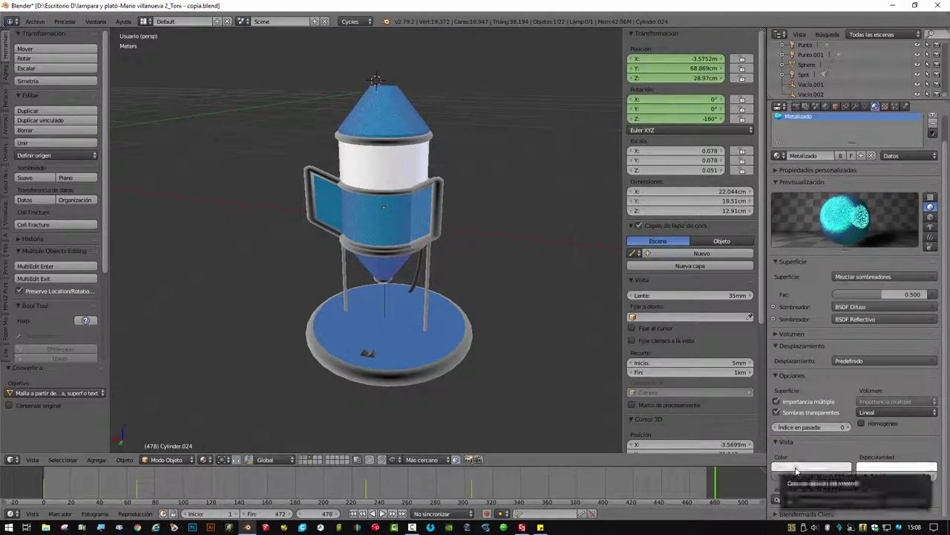
pyautogui.click(796, 470)
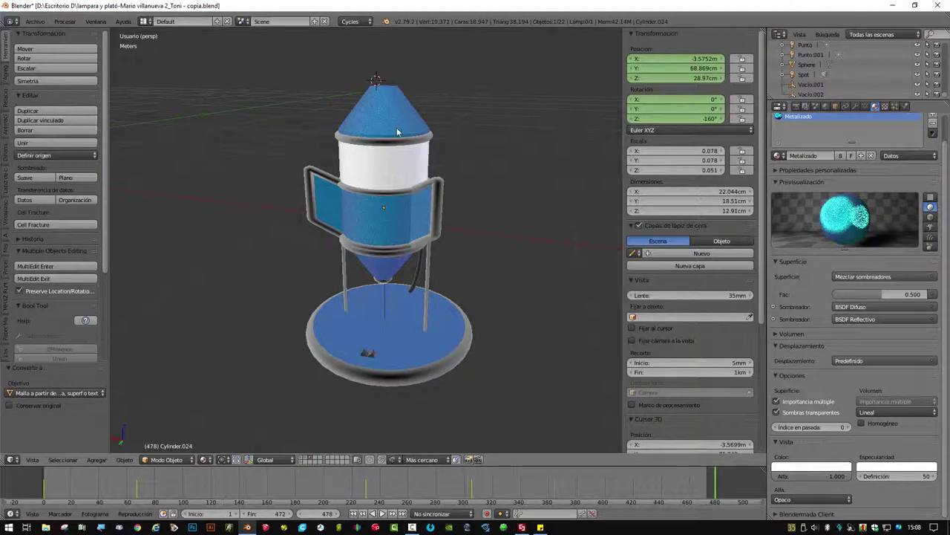
# Give the white section a cream viewport colour of RGB 0.800, 0.761, 0.595
pyautogui.rightClick(397, 178)
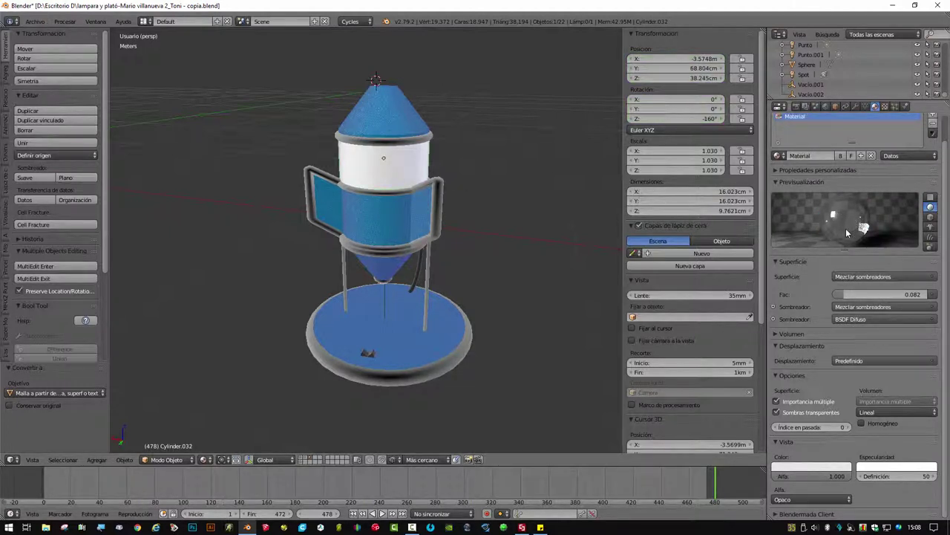
pyautogui.click(821, 467)
pyautogui.click(810, 373)
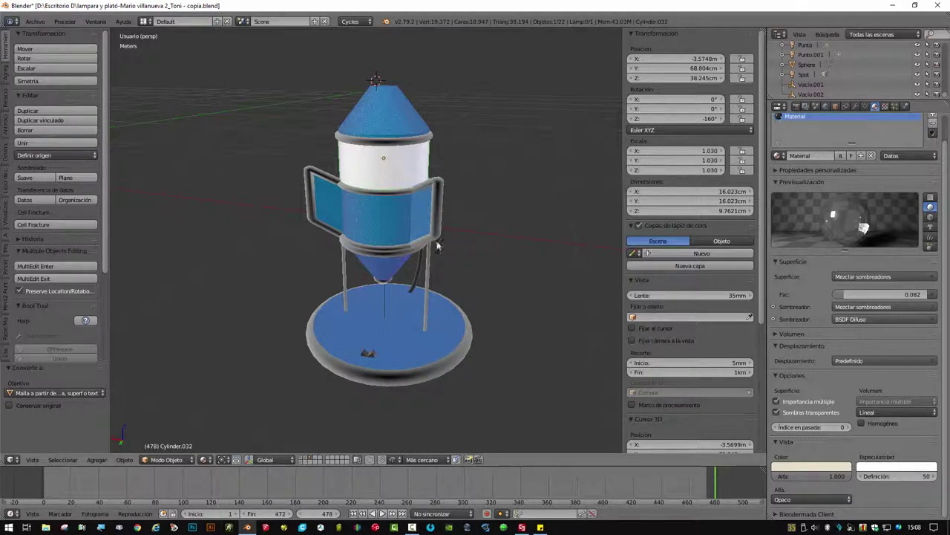
pyautogui.rightClick(401, 231)
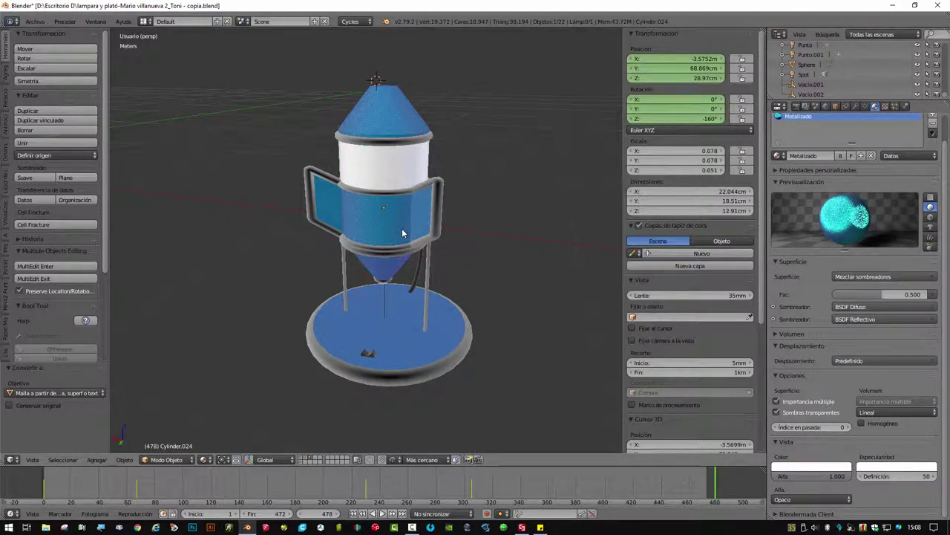
pyautogui.rightClick(388, 100)
pyautogui.rightClick(407, 348)
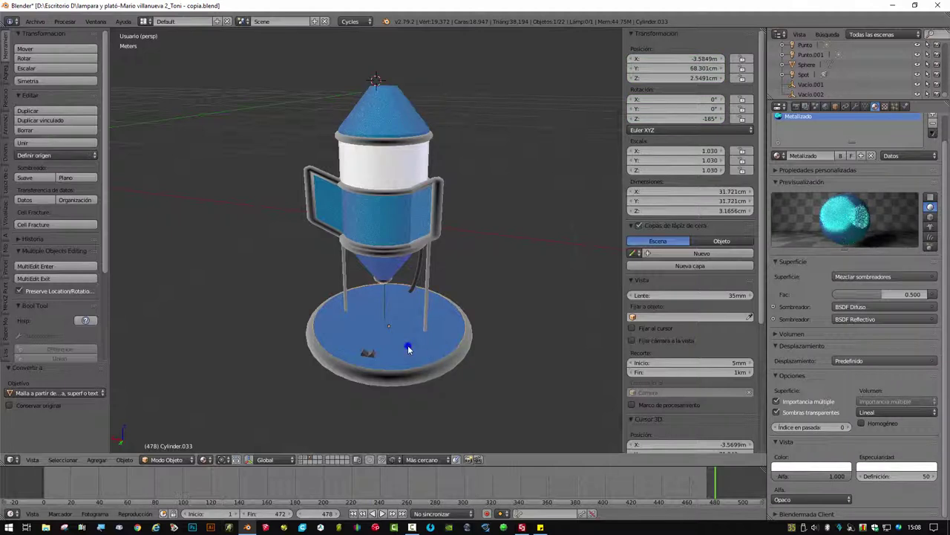
pyautogui.rightClick(372, 212)
pyautogui.rightClick(381, 127)
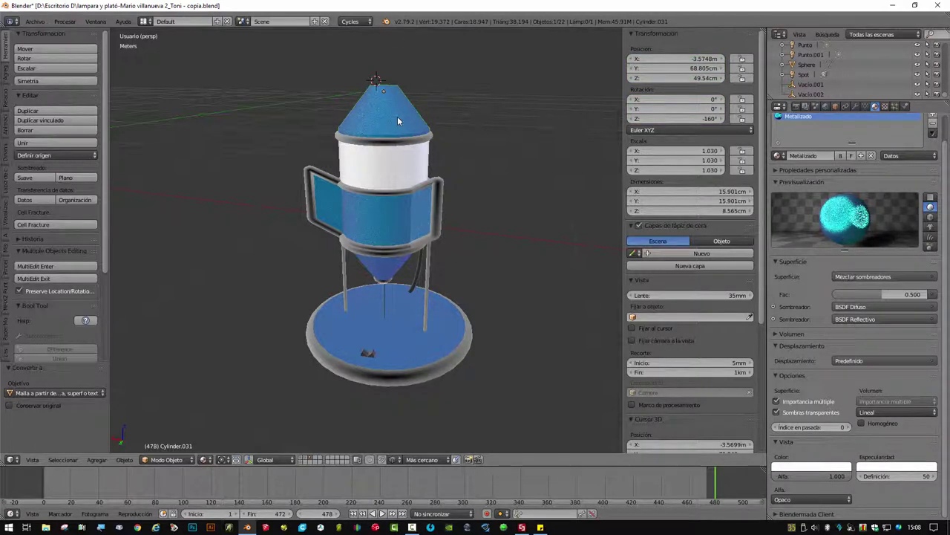
pyautogui.rightClick(406, 205)
pyautogui.rightClick(416, 354)
pyautogui.rightClick(409, 226)
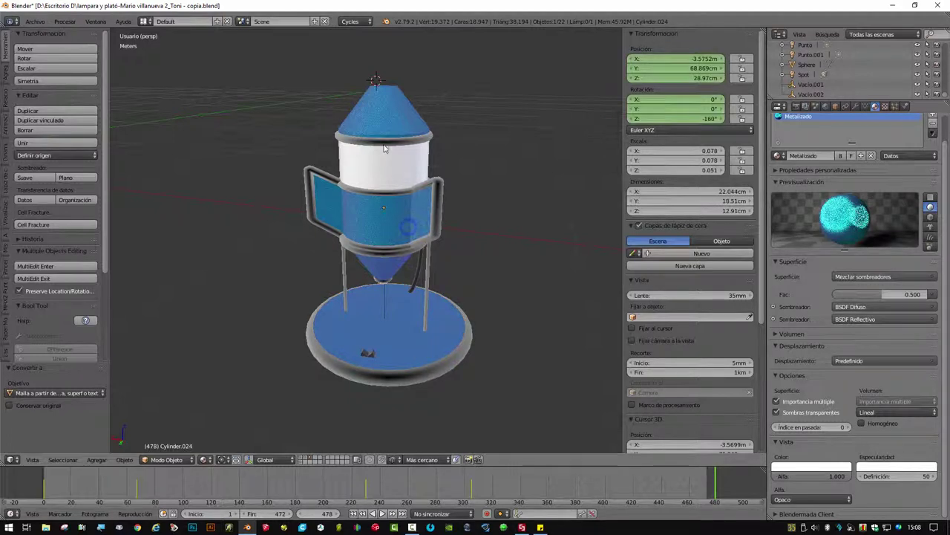
pyautogui.rightClick(379, 117)
pyautogui.rightClick(389, 258)
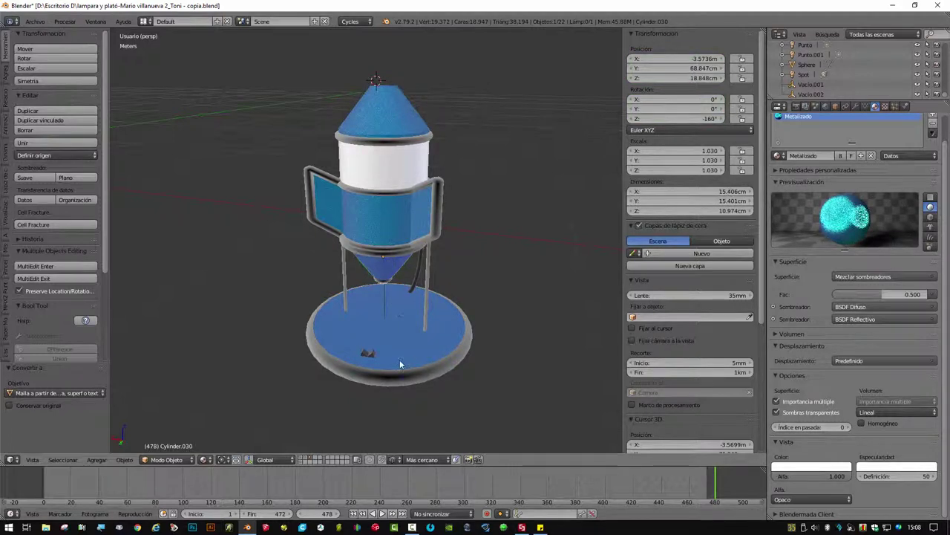
pyautogui.rightClick(400, 362)
pyautogui.rightClick(386, 275)
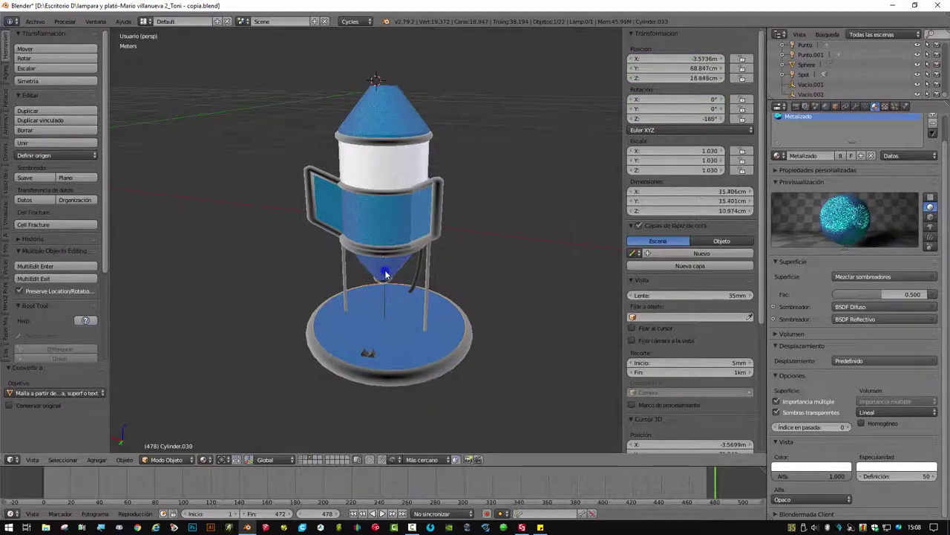
pyautogui.rightClick(389, 232)
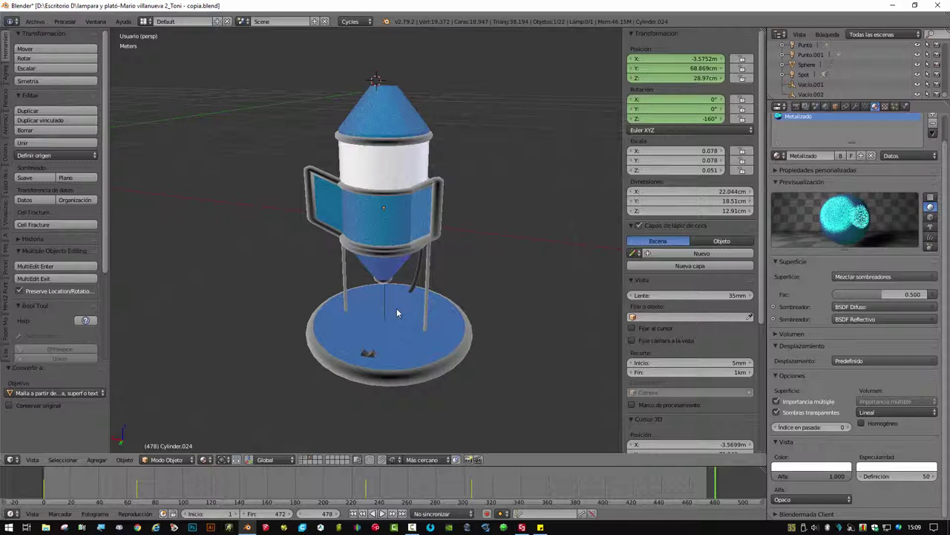
pyautogui.rightClick(387, 219)
# Switch to the UV Editing layout, frame the lamp in Rendered shading, and select the top cone
pyautogui.click(147, 21)
pyautogui.click(161, 102)
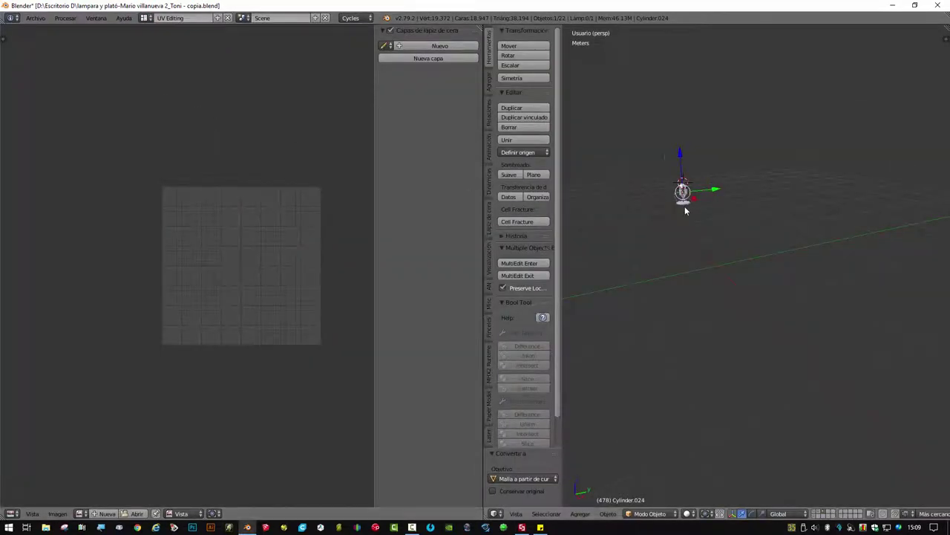
pyautogui.moveTo(686, 219)
pyautogui.mouseDown(button='middle')
pyautogui.moveTo(674, 186)
pyautogui.moveTo(746, 328)
pyautogui.moveTo(683, 207)
pyautogui.moveTo(712, 281)
pyautogui.moveTo(647, 300)
pyautogui.mouseUp(button='middle')
pyautogui.click(516, 513)
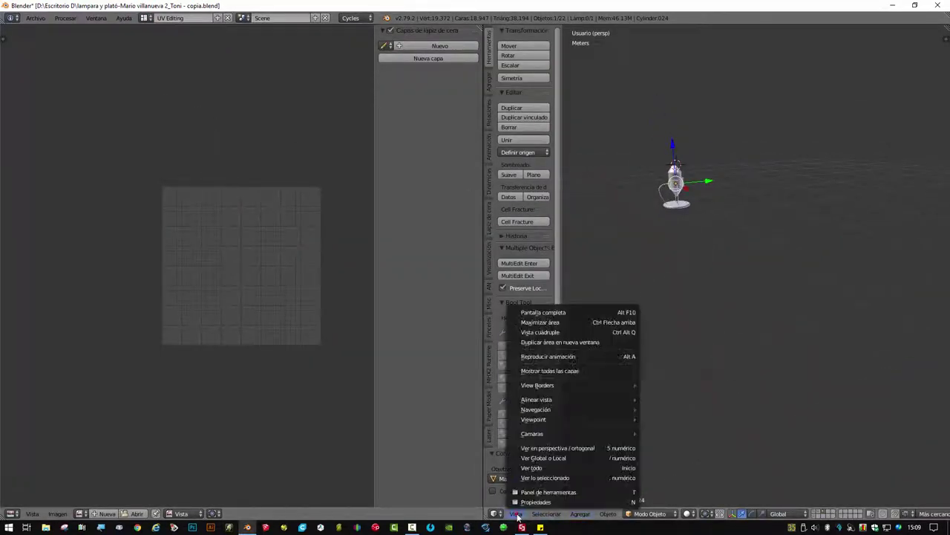
pyautogui.click(545, 477)
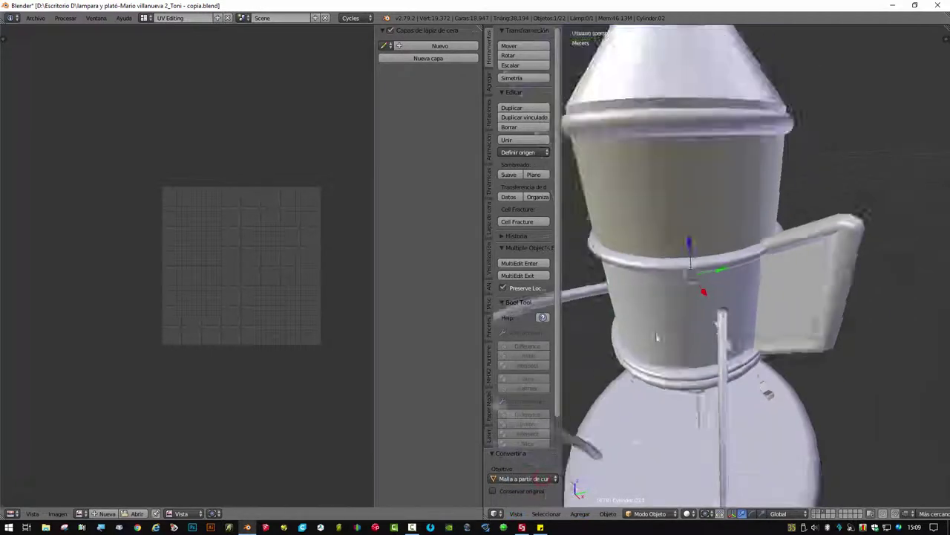
pyautogui.click(695, 515)
pyautogui.click(709, 447)
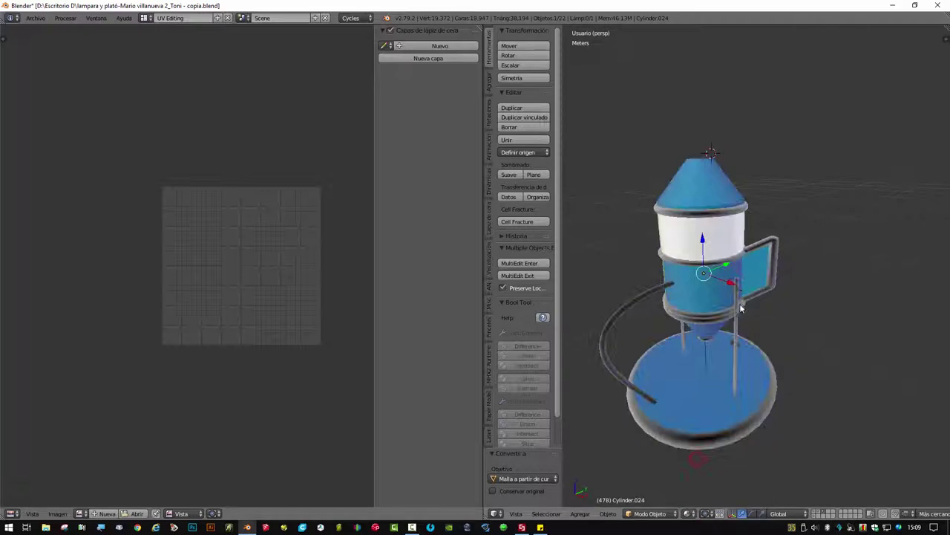
pyautogui.moveTo(683, 312); pyautogui.dragTo(635, 302, button='middle')
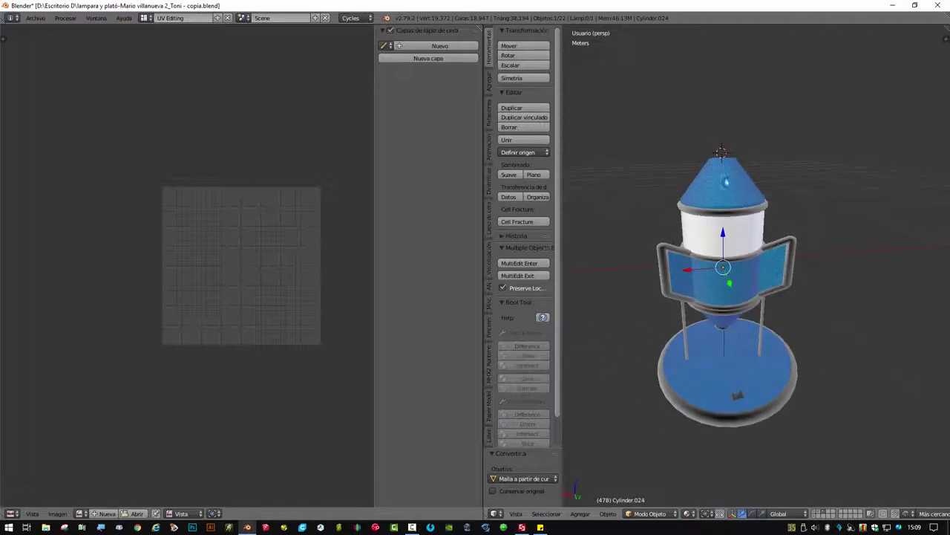
pyautogui.click(726, 177)
# Smart UV-unwrap the top cone Cylinder.031 at angle limit 66.00 and return to Object Mode
pyautogui.press('Tab')
pyautogui.click(804, 176)
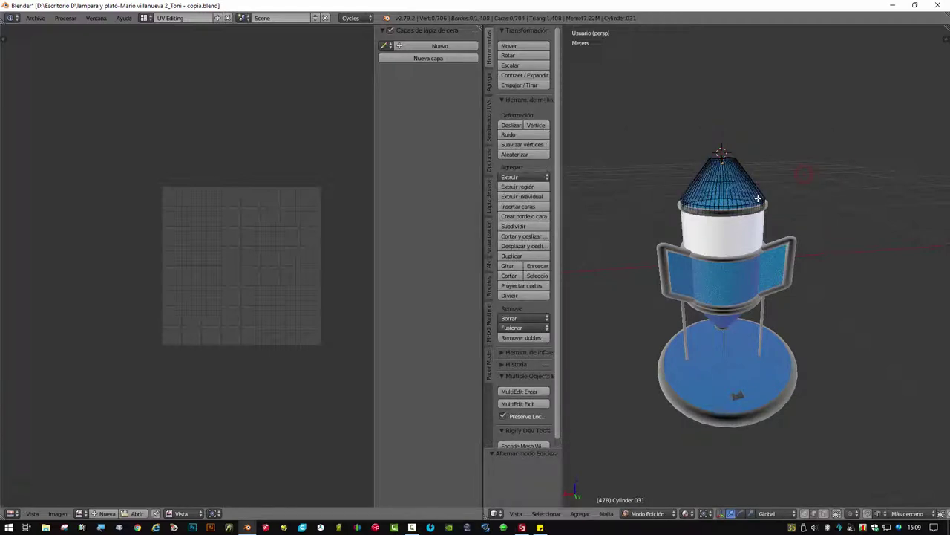
pyautogui.press('a')
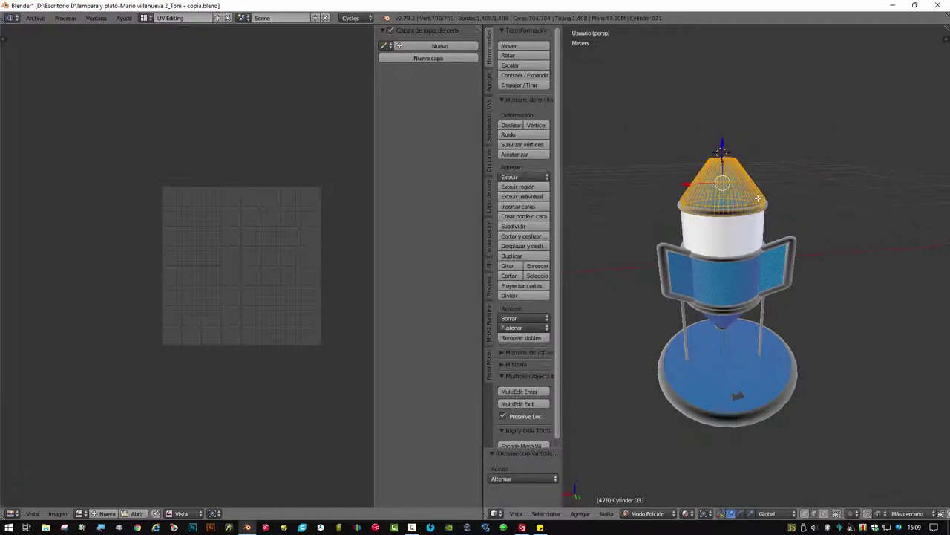
pyautogui.press('u')
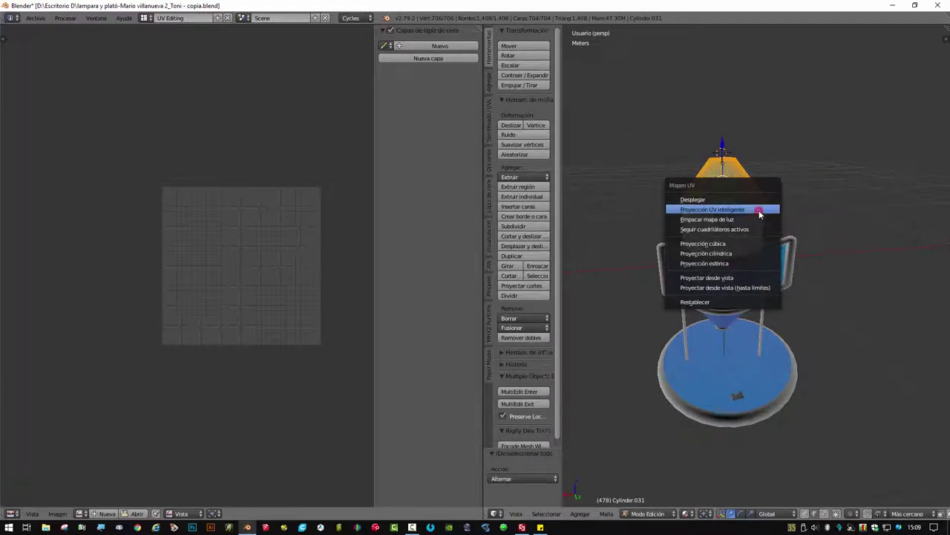
pyautogui.click(759, 210)
pyautogui.click(778, 286)
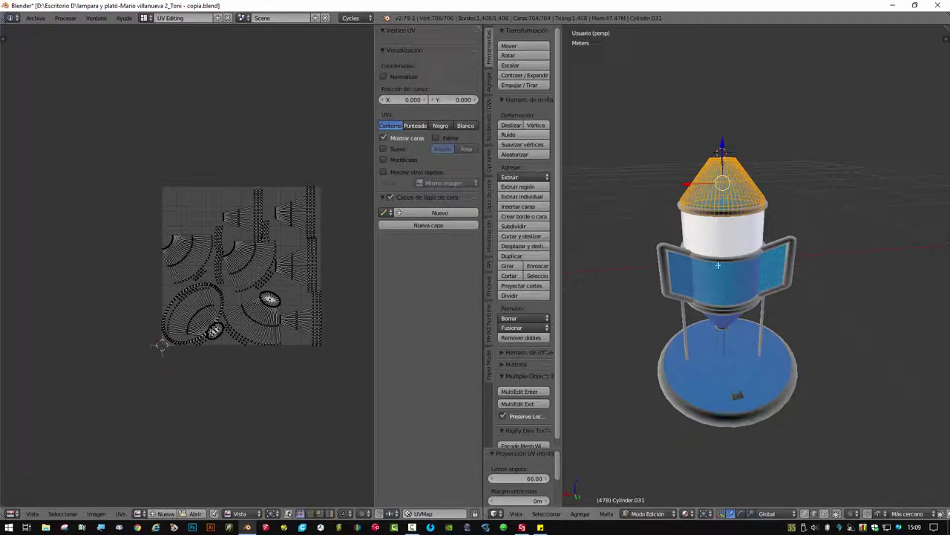
pyautogui.press('Tab')
pyautogui.click(651, 221)
pyautogui.rightClick(707, 285)
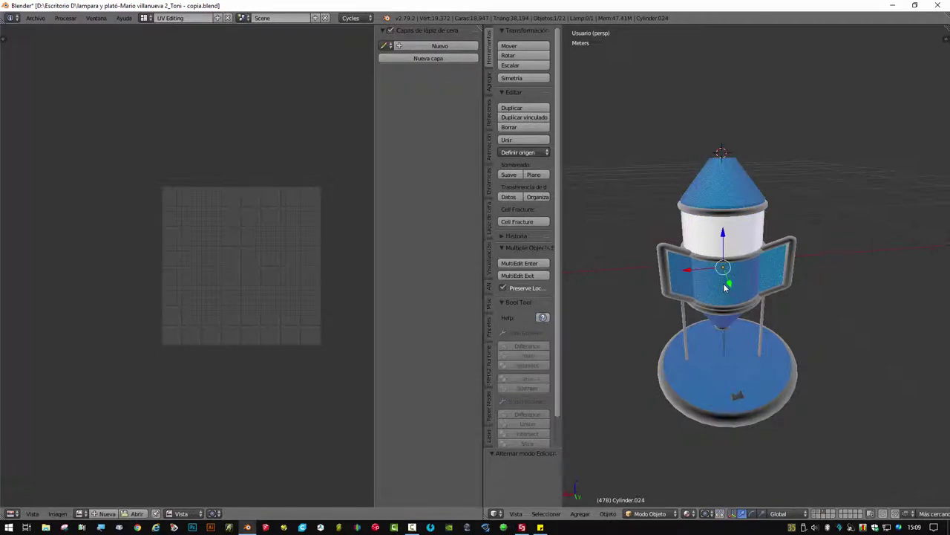
# Smart UV-unwrap the blue middle band and return to Object Mode
pyautogui.press('Tab')
pyautogui.click(701, 289)
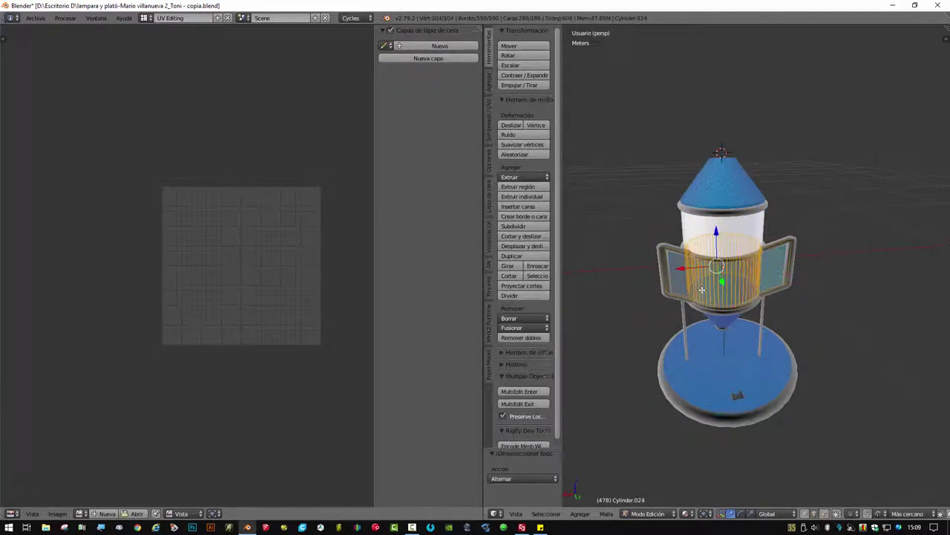
pyautogui.press('u')
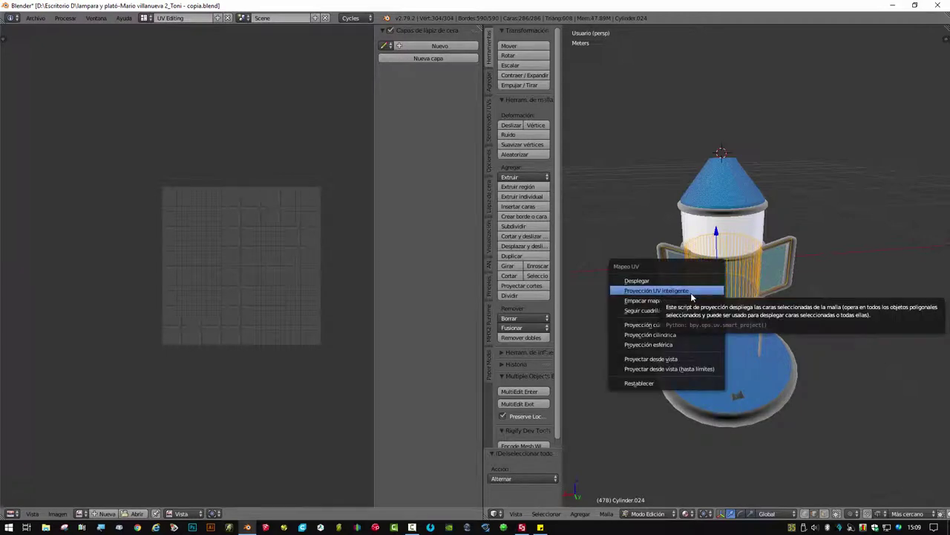
pyautogui.click(691, 291)
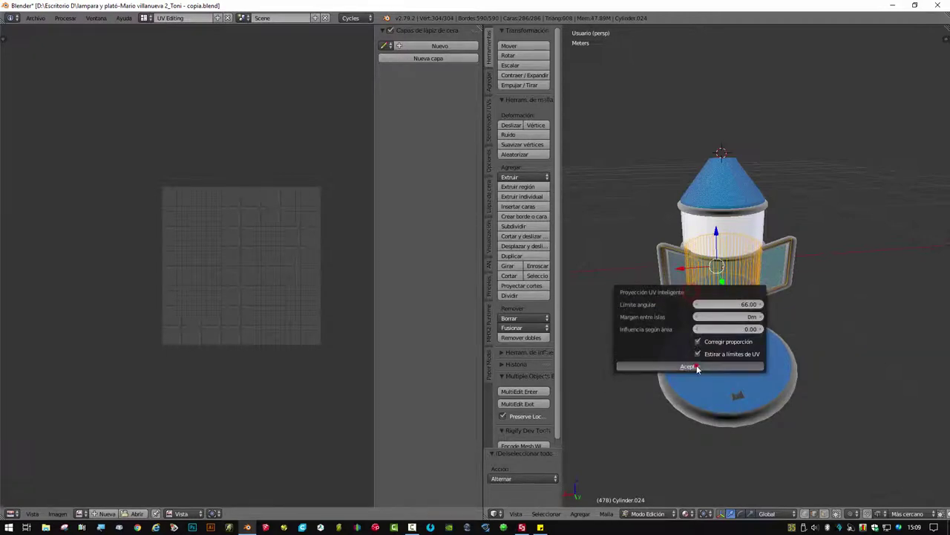
pyautogui.click(696, 365)
pyautogui.press('Tab')
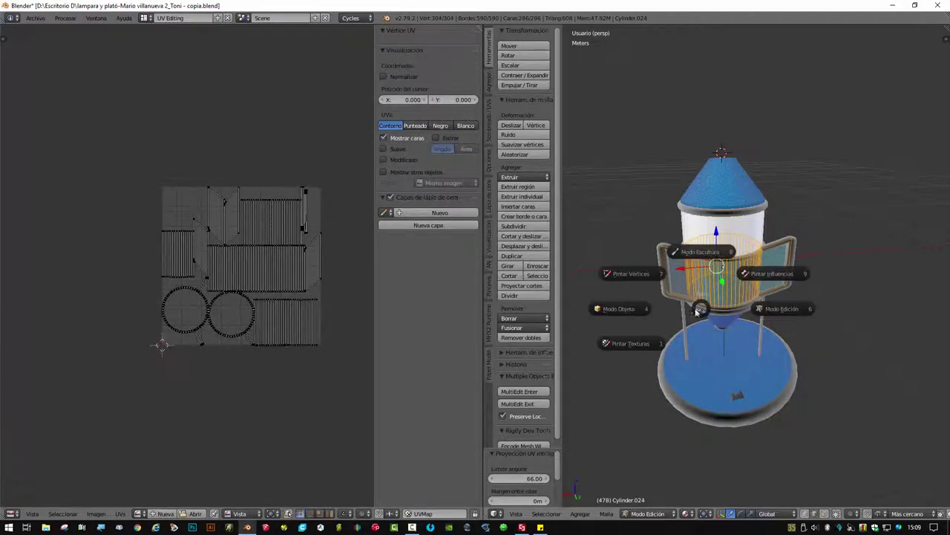
pyautogui.click(636, 310)
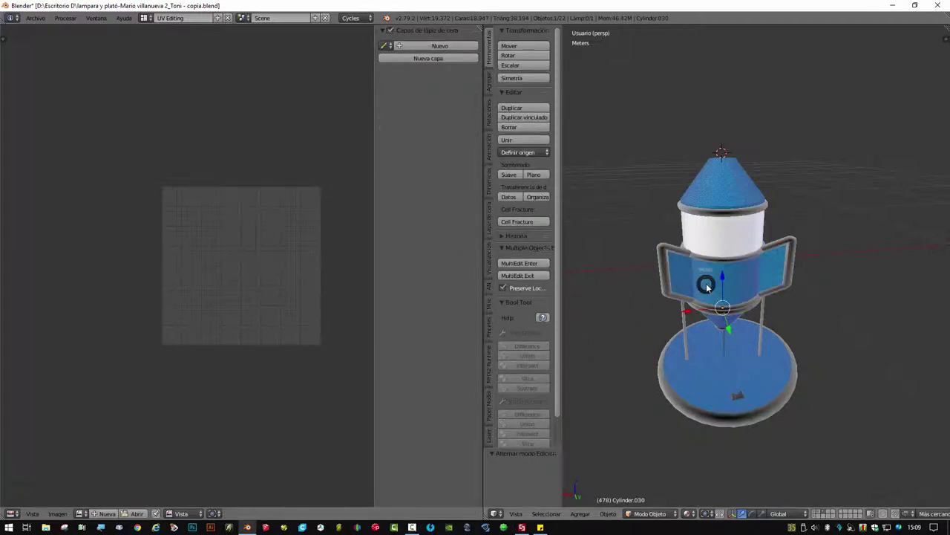
# Smart UV-unwrap the lower funnel Cylinder.030 at angle 66.00 and return to Object Mode
pyautogui.press('Tab')
pyautogui.click(782, 284)
pyautogui.press('a')
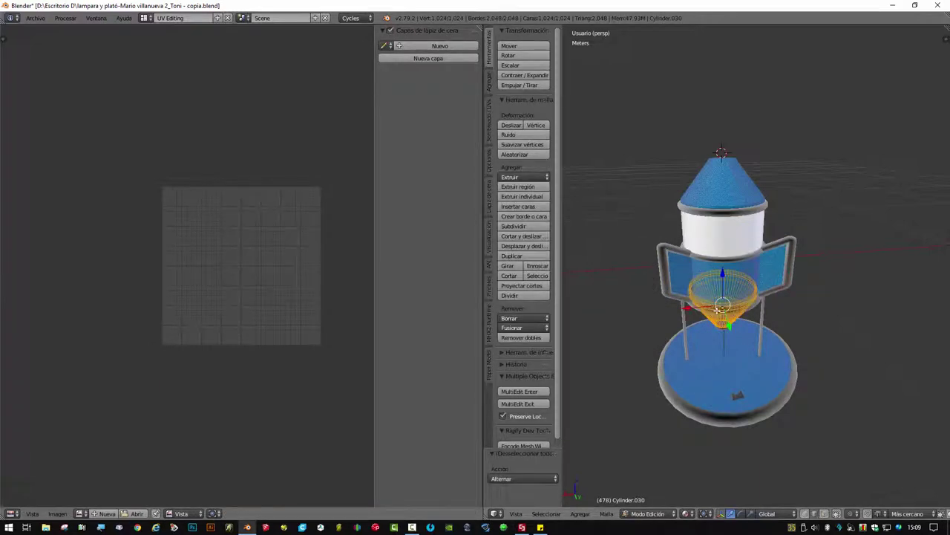
pyautogui.press('u')
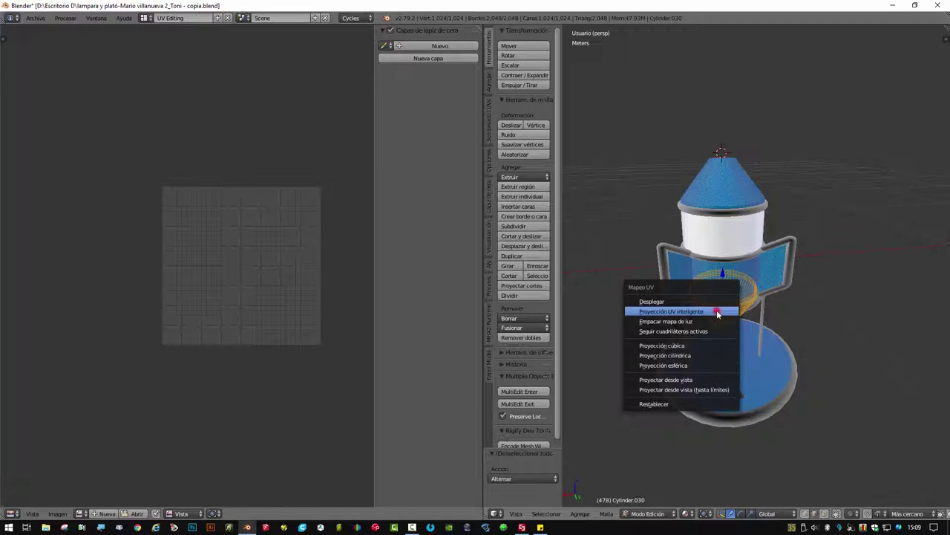
pyautogui.click(721, 310)
pyautogui.click(740, 383)
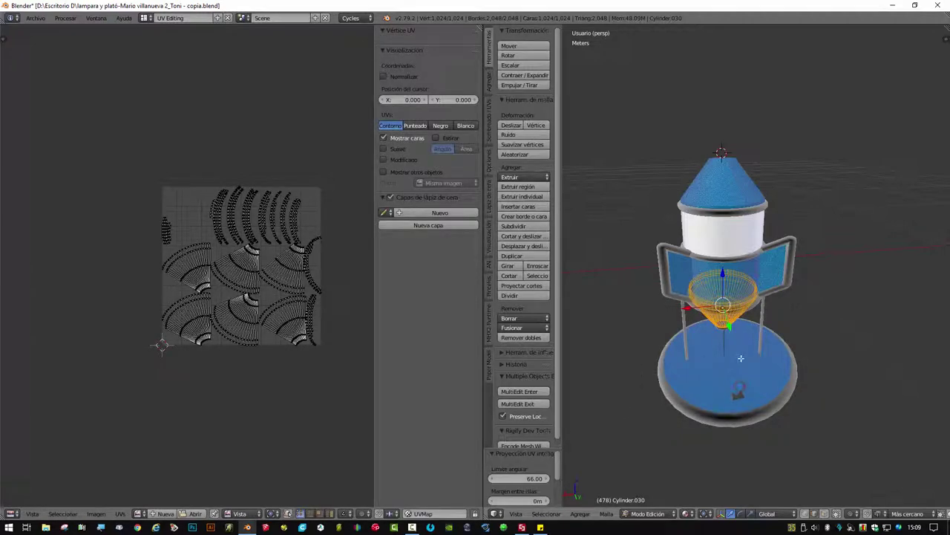
pyautogui.press('Tab')
pyautogui.click(661, 364)
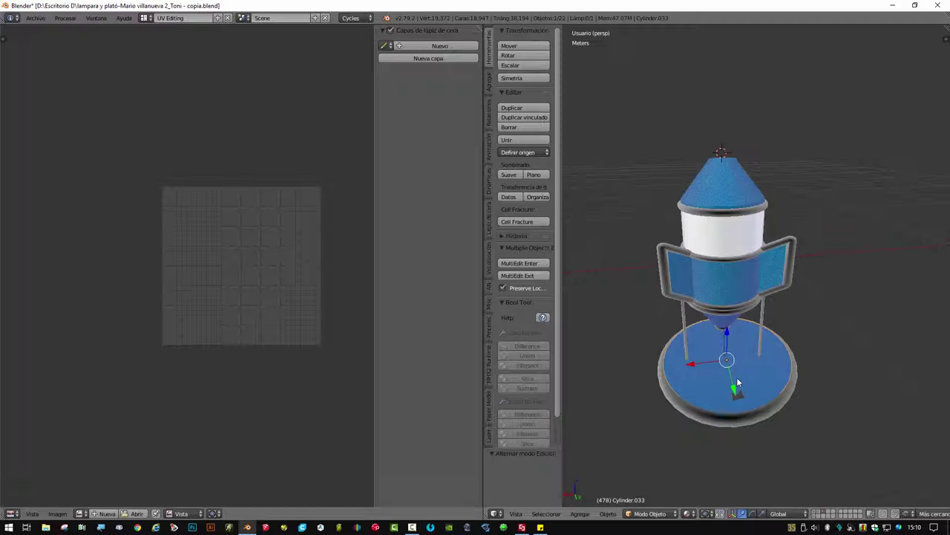
# Smart UV-unwrap the base disc Cylinder.033 at angle 66.00 and return to Object Mode
pyautogui.press('Tab')
pyautogui.click(804, 378)
pyautogui.press('a')
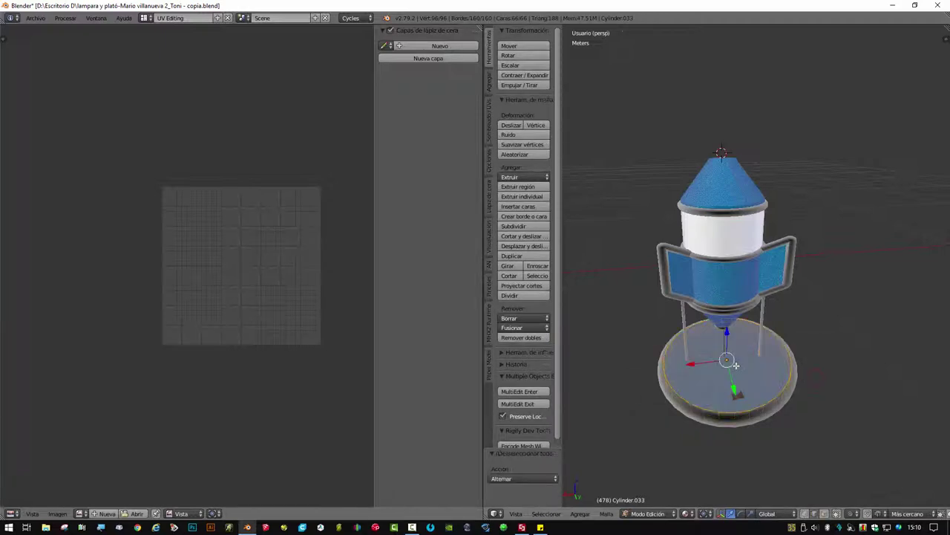
pyautogui.press('u')
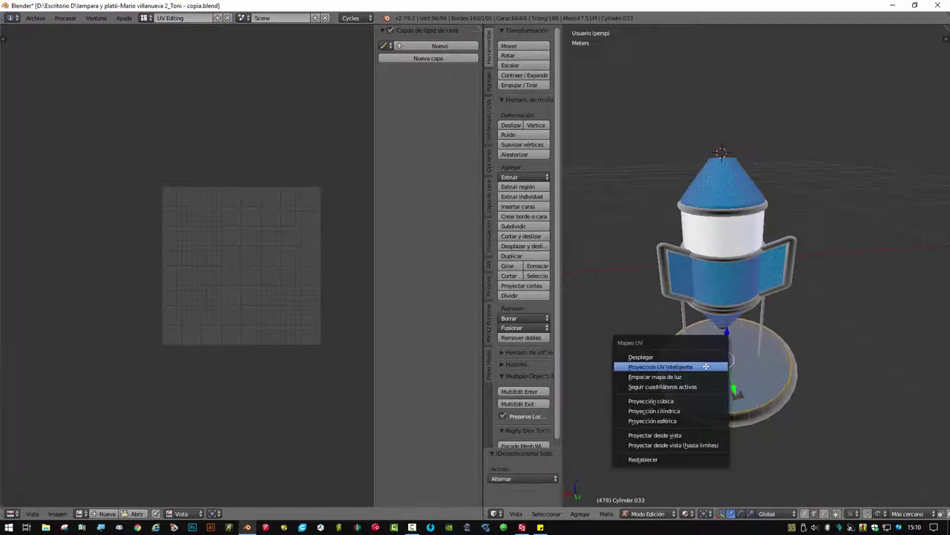
pyautogui.click(706, 366)
pyautogui.click(728, 441)
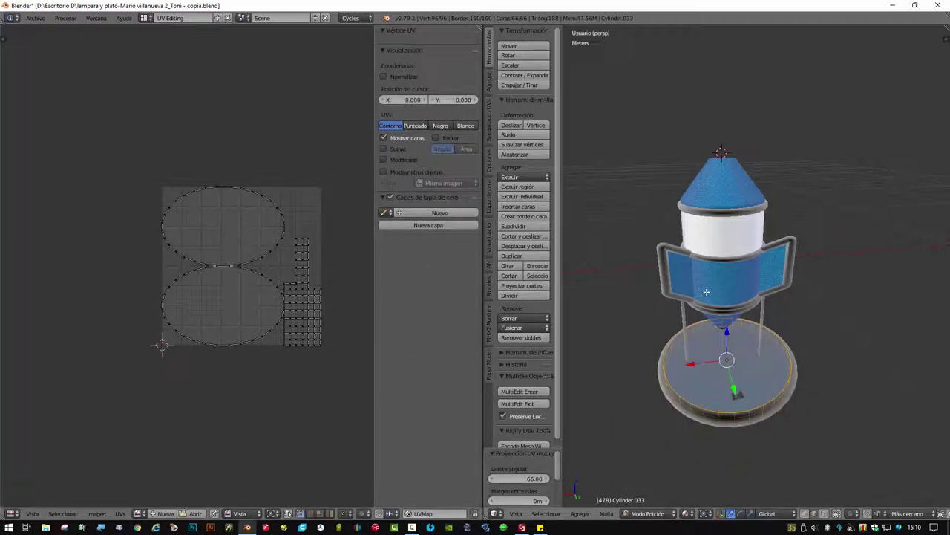
pyautogui.press('Tab')
pyautogui.click(661, 293)
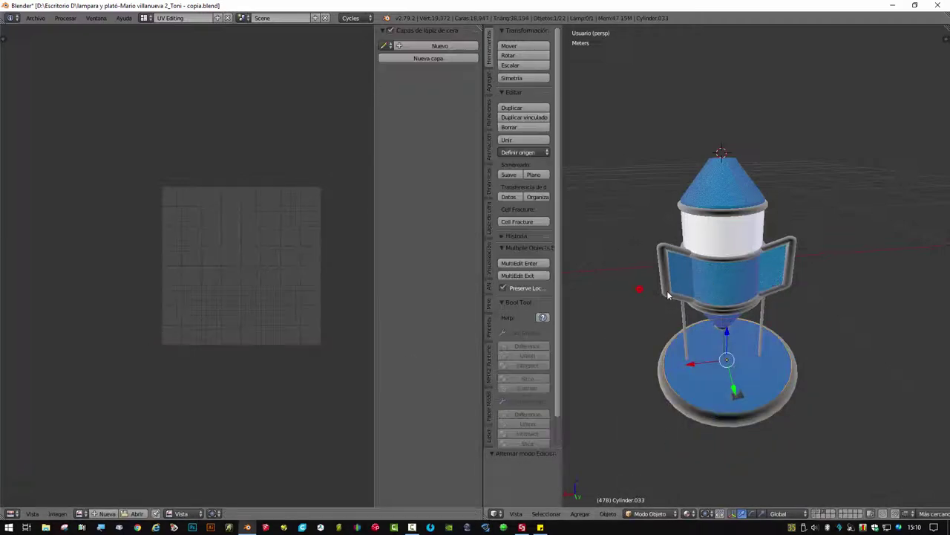
# Switch to the Default layout and show the top cone's UV Maps list in the Data tab
pyautogui.click(144, 18)
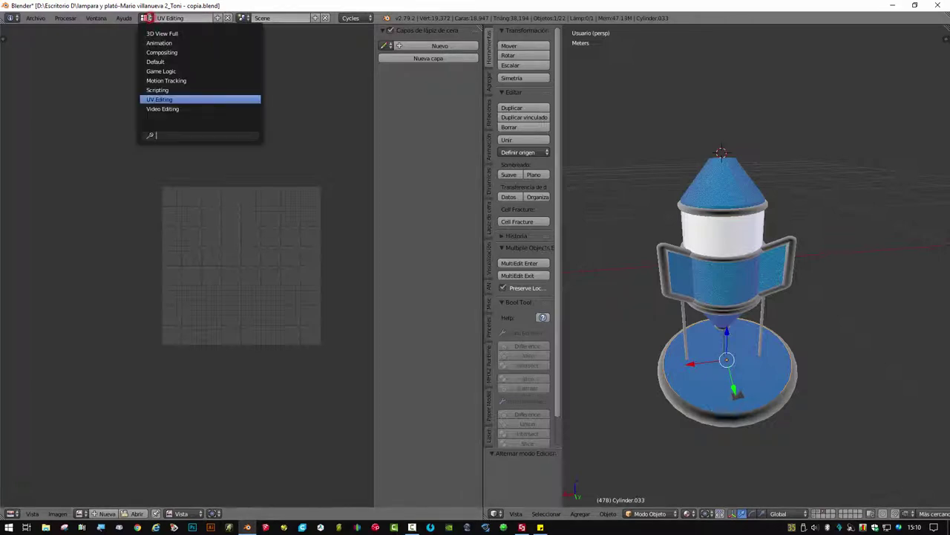
pyautogui.click(156, 62)
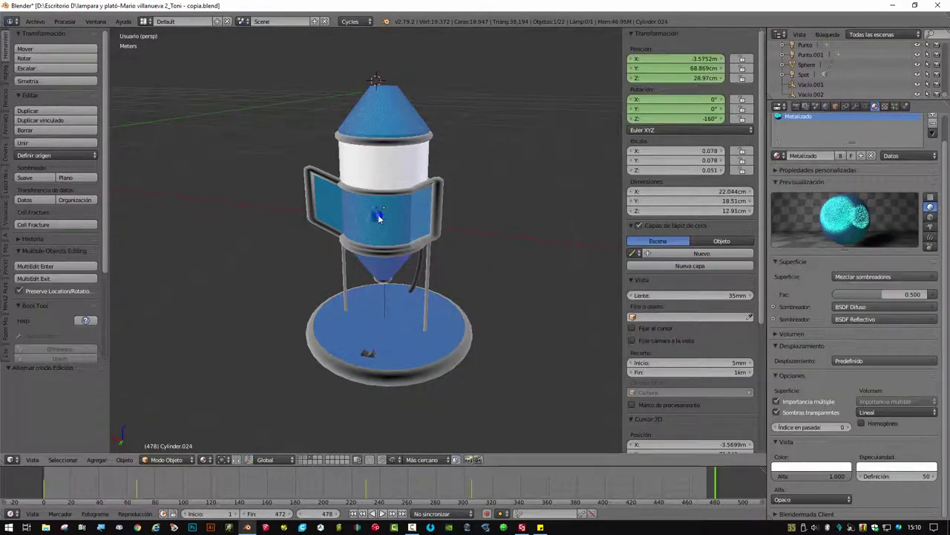
pyautogui.rightClick(382, 113)
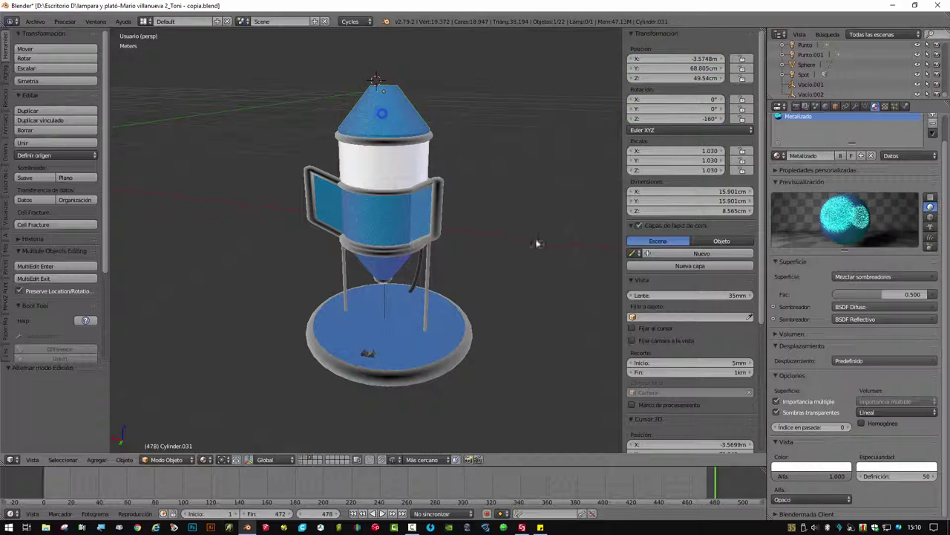
pyautogui.click(865, 106)
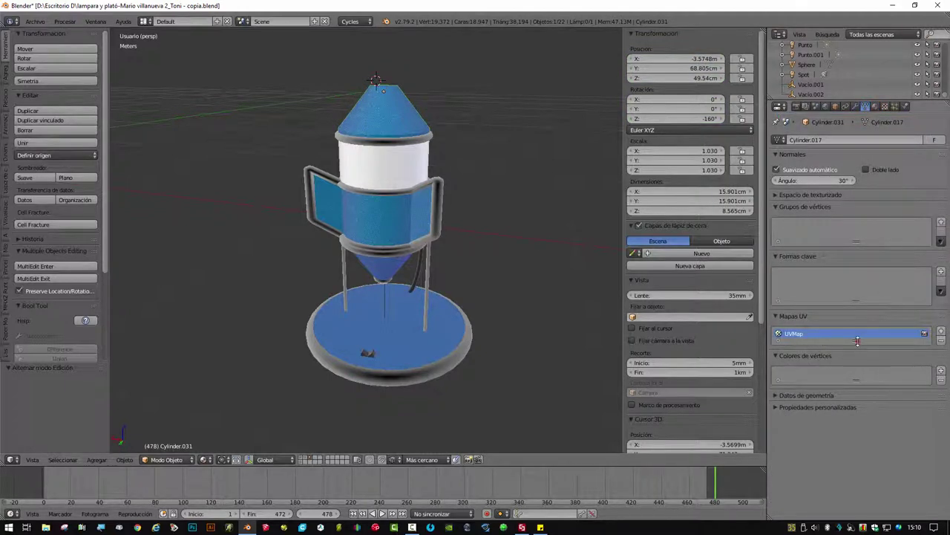
pyautogui.moveTo(858, 341); pyautogui.dragTo(858, 351)
# Check the middle band's and base disc's UV maps, then show the top cone's Metalizado material
pyautogui.rightClick(366, 211)
pyautogui.rightClick(399, 260)
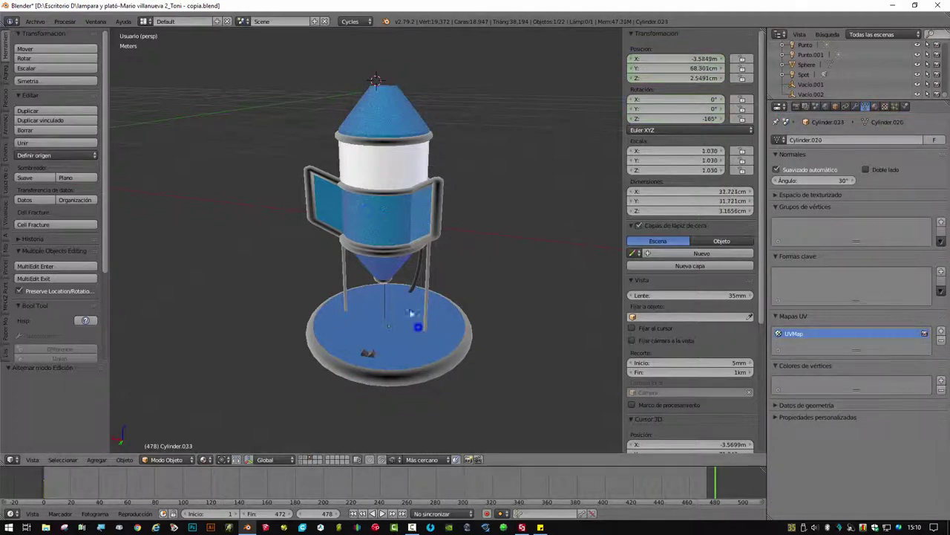
pyautogui.rightClick(398, 273)
pyautogui.rightClick(384, 213)
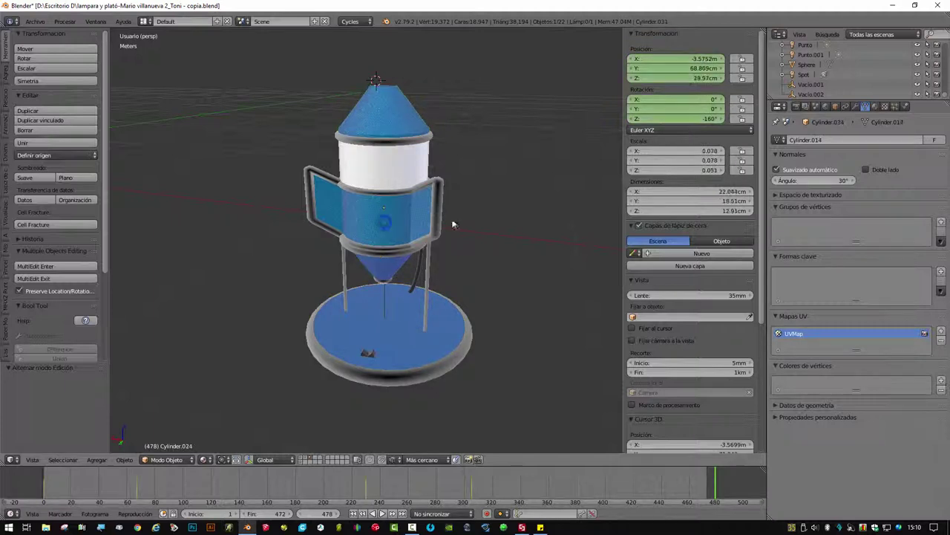
pyautogui.moveTo(451, 220)
pyautogui.mouseDown(button='middle')
pyautogui.moveTo(462, 240)
pyautogui.moveTo(466, 225)
pyautogui.moveTo(440, 240)
pyautogui.mouseUp(button='middle')
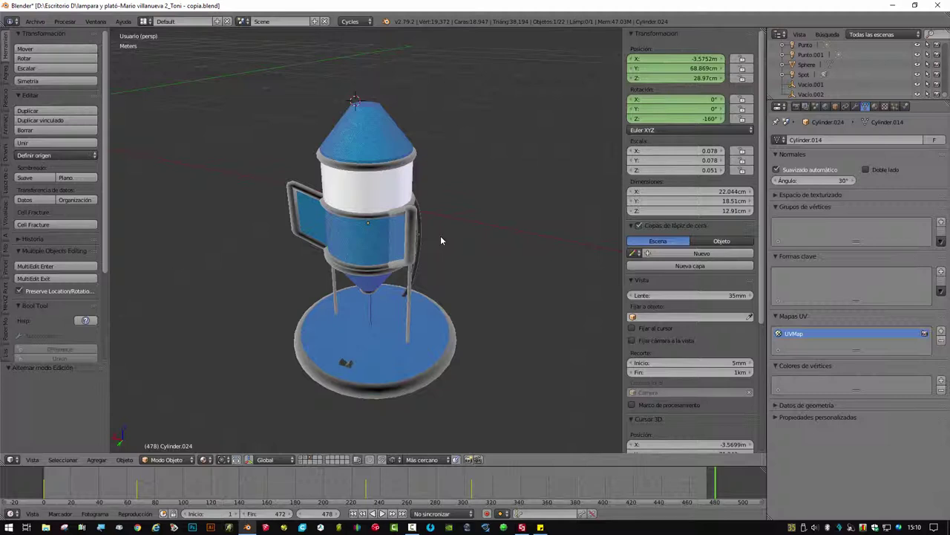
pyautogui.rightClick(377, 143)
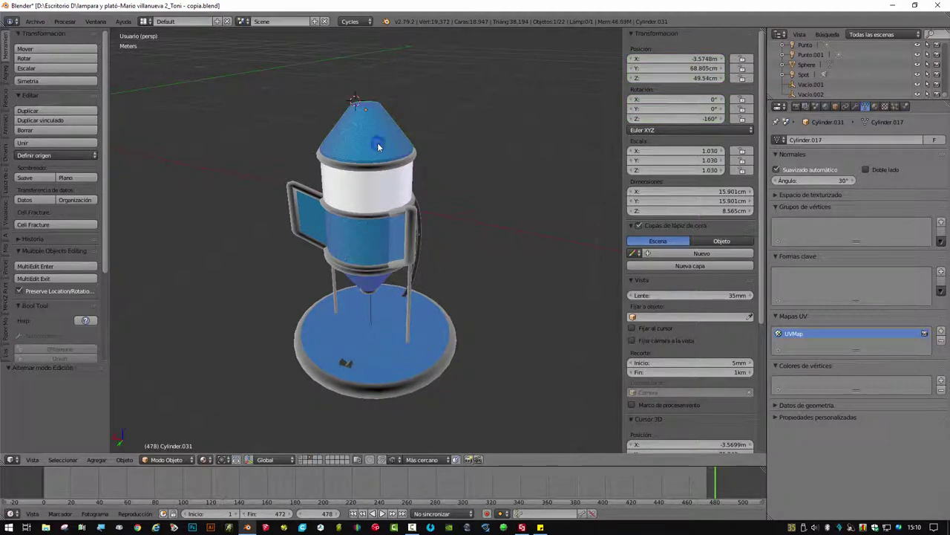
pyautogui.click(874, 106)
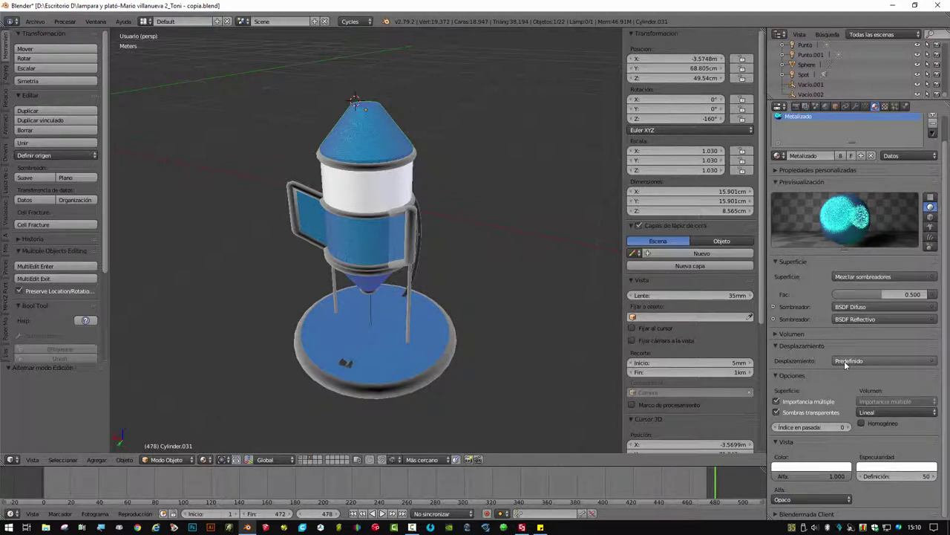
# Switch to Blender Internal, disable nodes, add texture 'Textura' to Metalizado, and browse desktop images
pyautogui.click(363, 22)
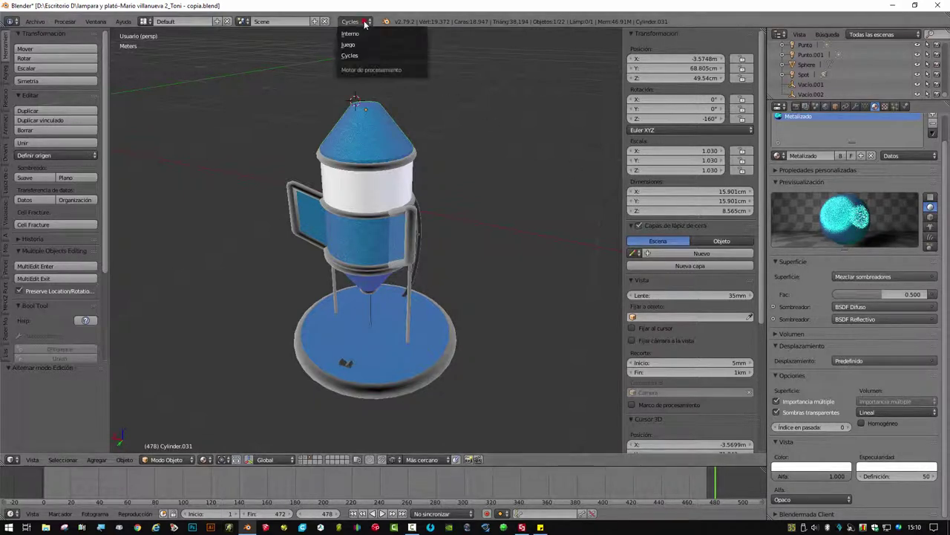
pyautogui.click(364, 34)
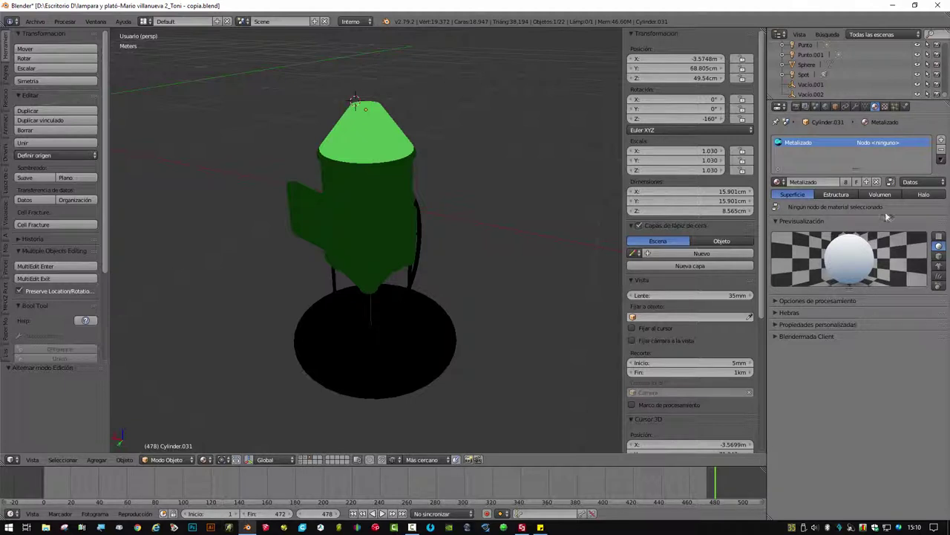
pyautogui.click(892, 182)
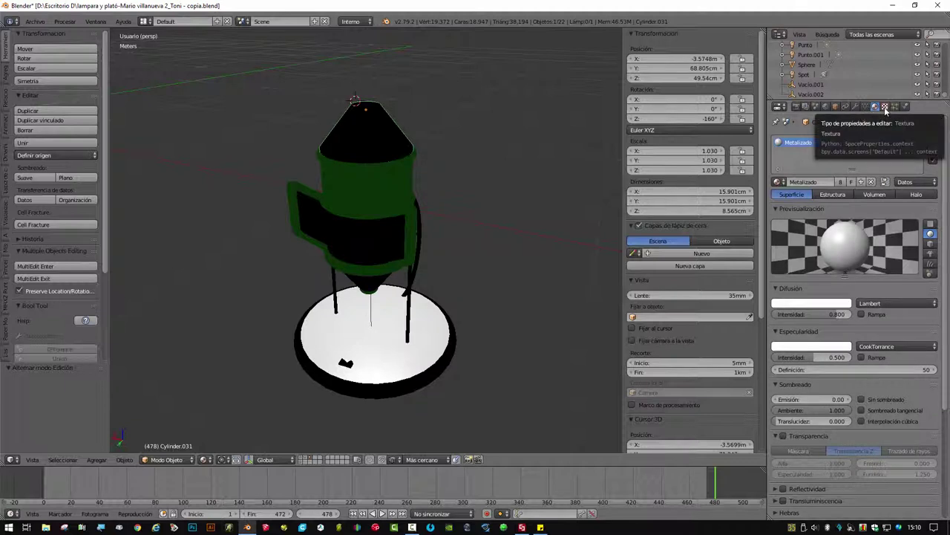
pyautogui.click(885, 108)
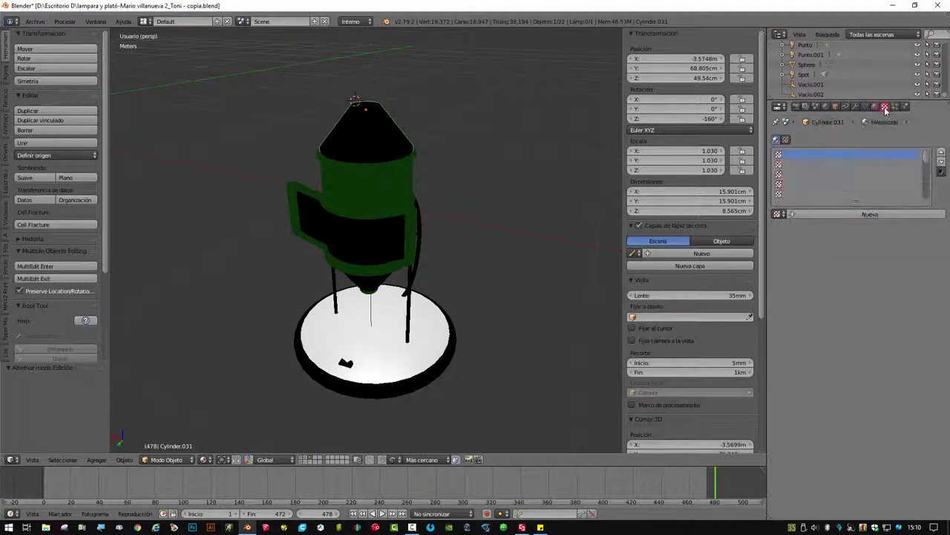
pyautogui.click(837, 214)
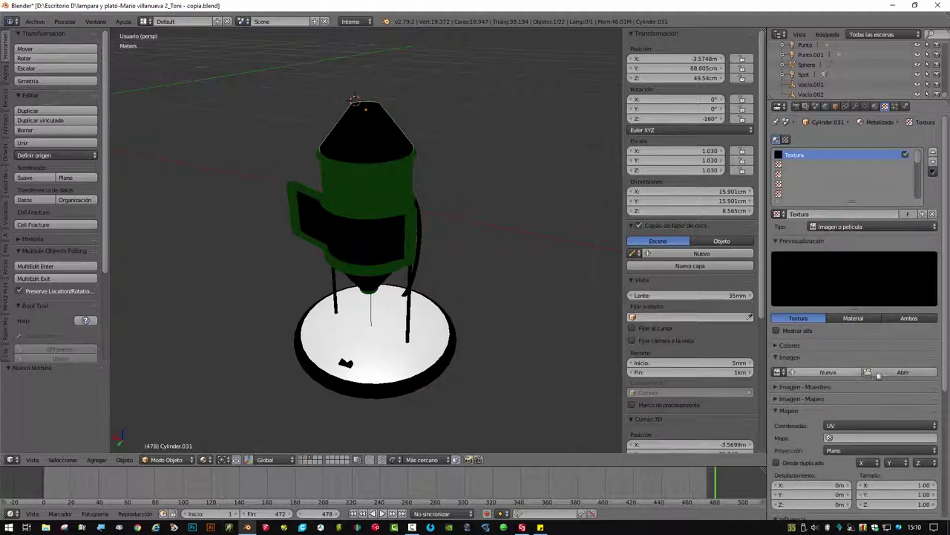
pyautogui.click(903, 372)
# Load textura flakes.jpg into the Textura texture, then show the Metalizado material settings
pyautogui.click(166, 31)
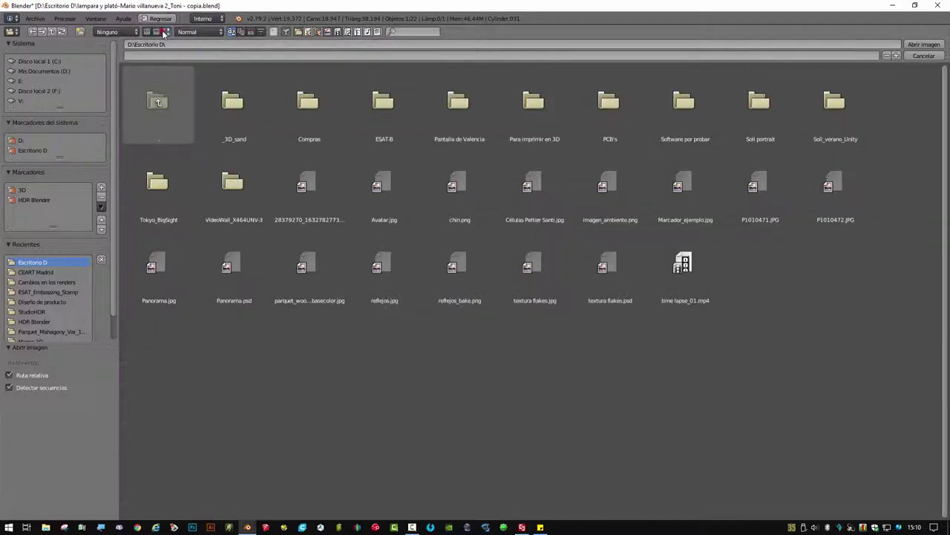
pyautogui.click(520, 263)
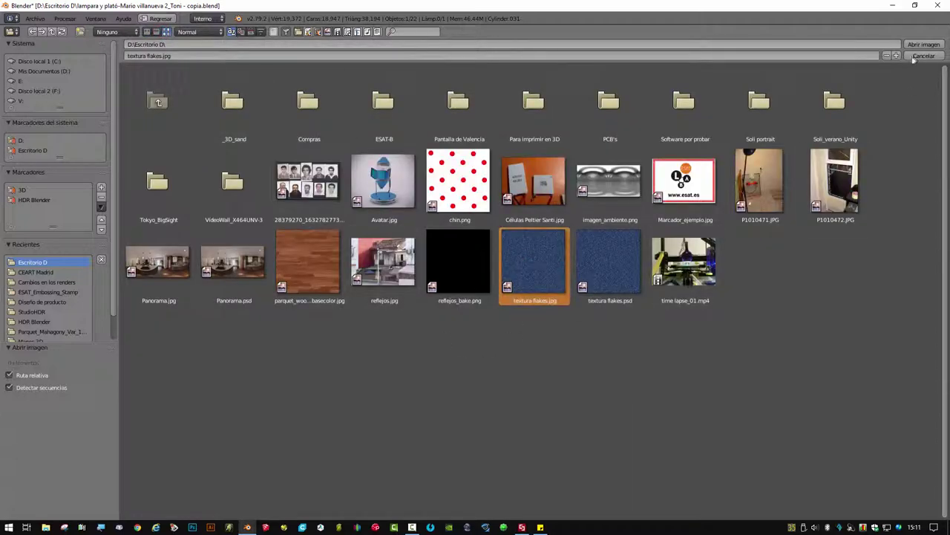
pyautogui.click(924, 45)
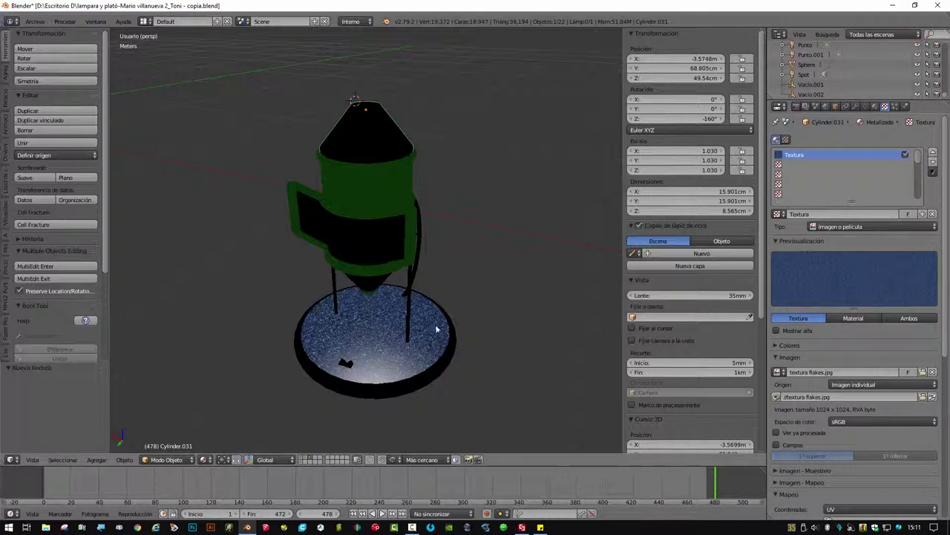
pyautogui.moveTo(402, 327); pyautogui.dragTo(432, 314, button='middle')
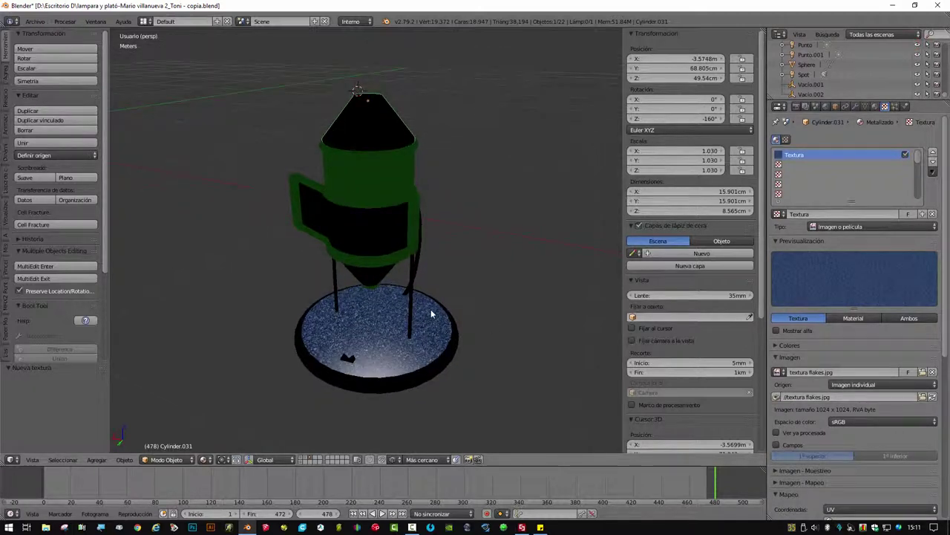
pyautogui.click(874, 106)
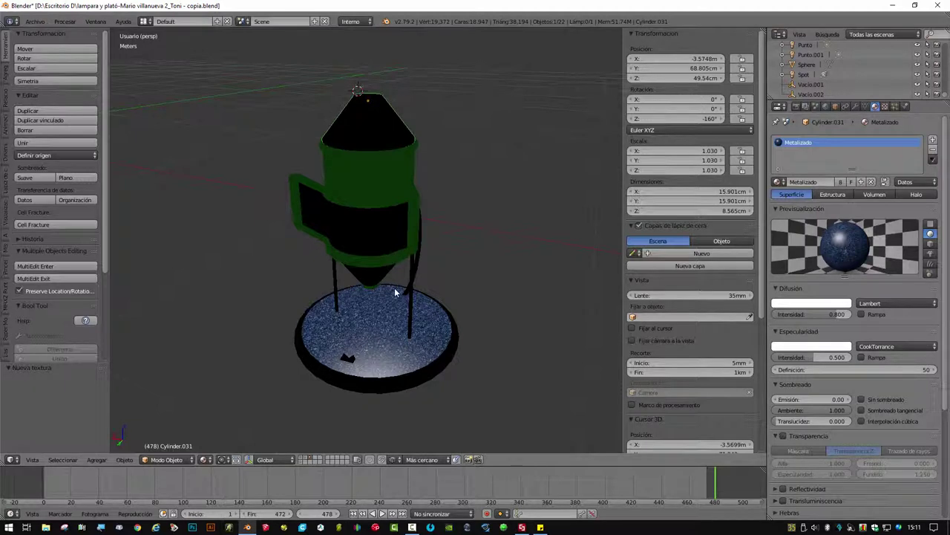
# Switch the render engine from Interno to Cycles and enable Usar nodos on Metalizado
pyautogui.click(365, 23)
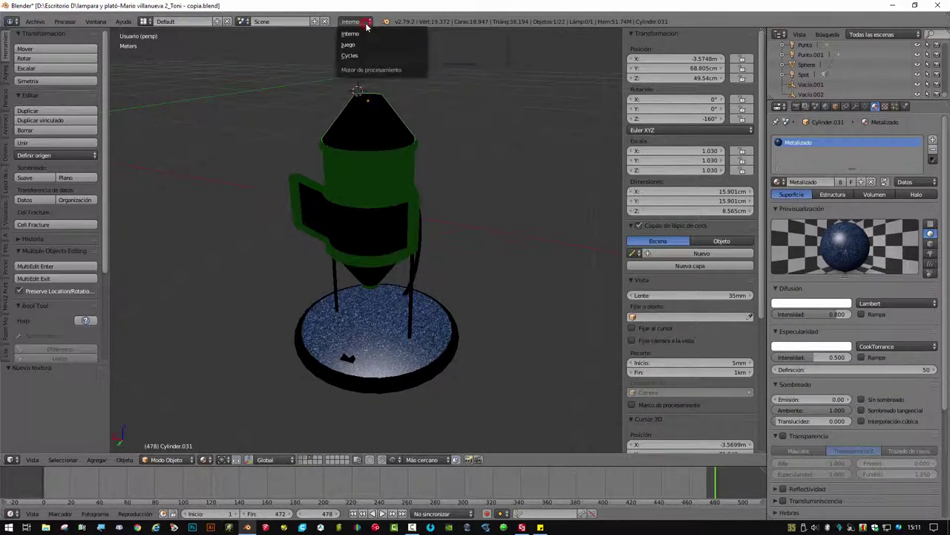
pyautogui.click(355, 57)
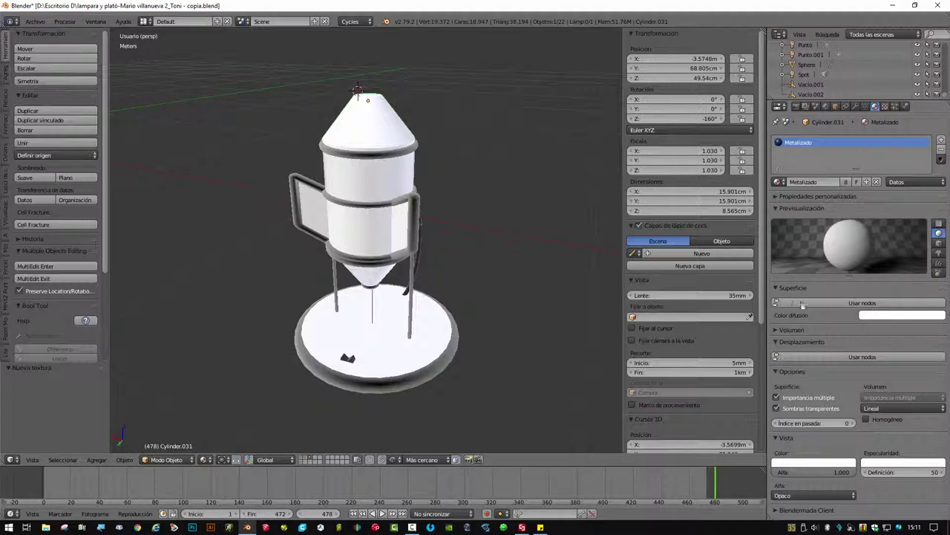
pyautogui.click(822, 303)
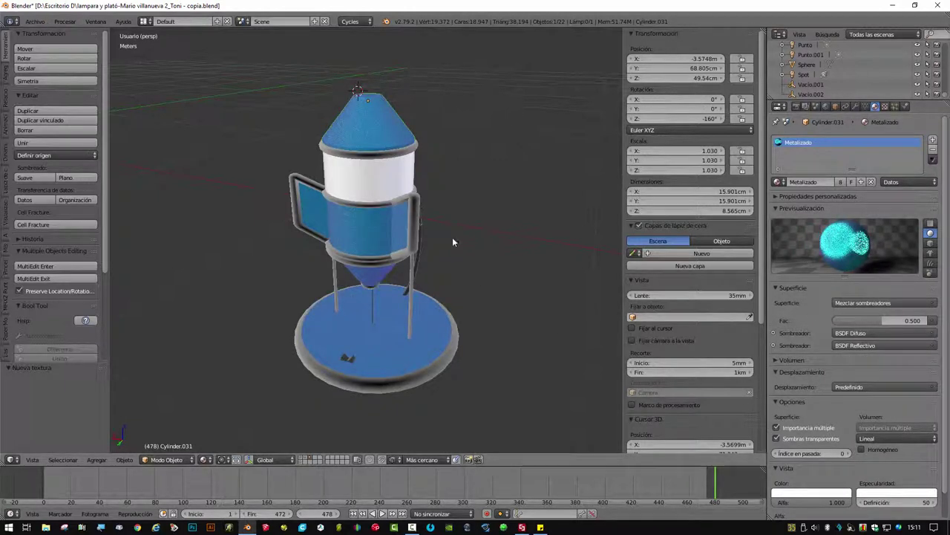
pyautogui.moveTo(467, 234)
pyautogui.mouseDown(button='middle')
pyautogui.moveTo(463, 249)
pyautogui.moveTo(465, 214)
pyautogui.mouseUp(button='middle')
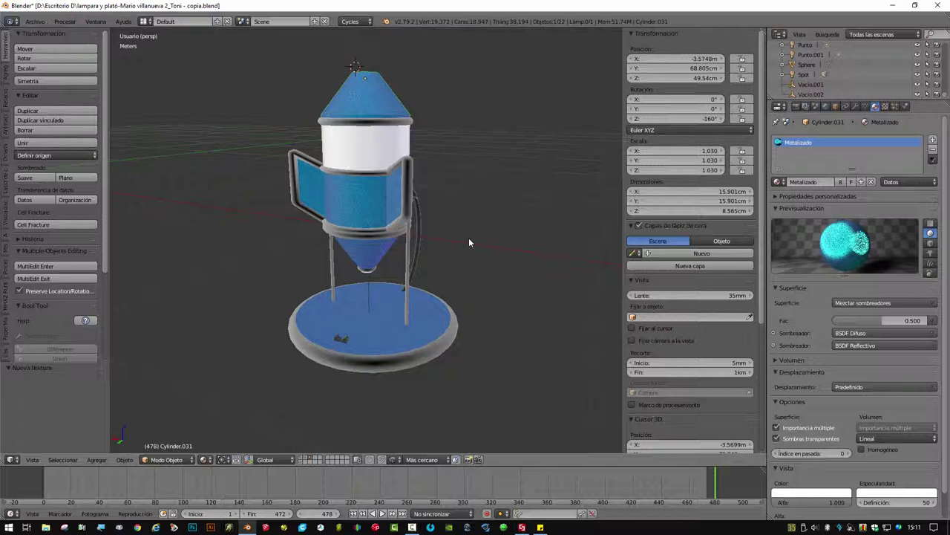
pyautogui.moveTo(475, 242); pyautogui.dragTo(478, 250, button='middle')
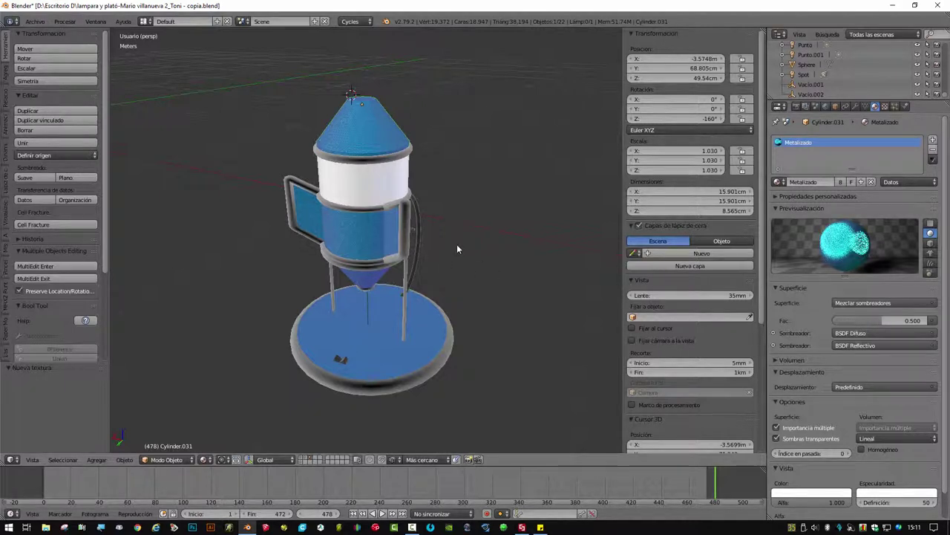
# Toggle select-all with A until all 22 lamp scene objects are selected
pyautogui.press('a')
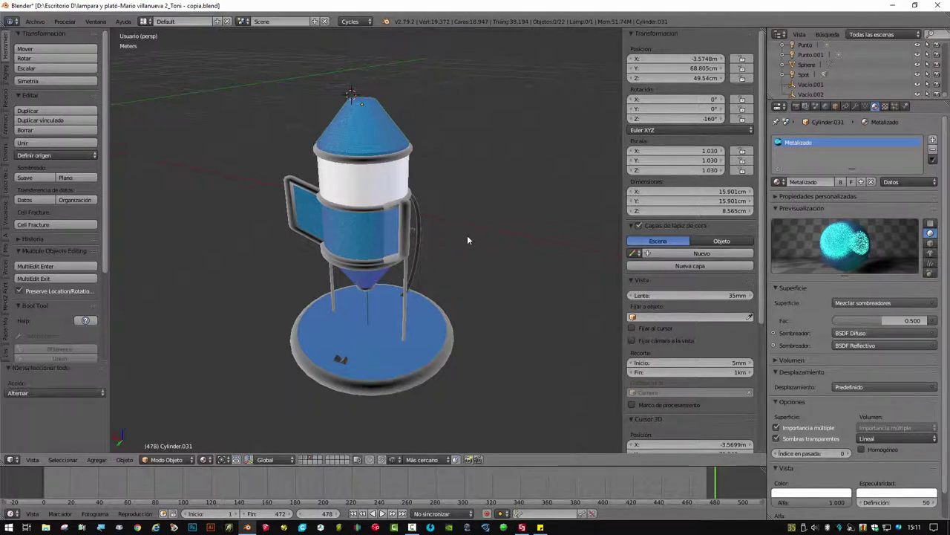
pyautogui.press('a')
pyautogui.press('a')
pyautogui.press('a')
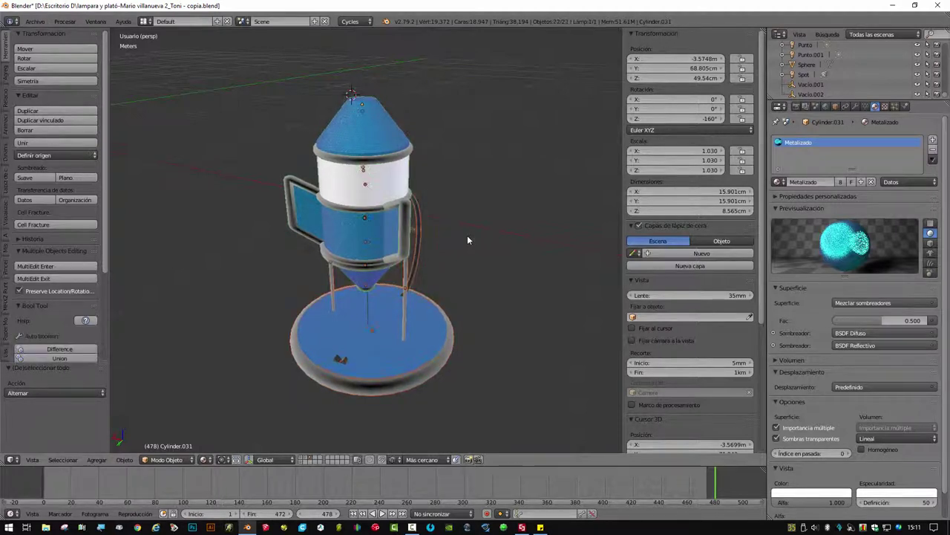
pyautogui.press('a')
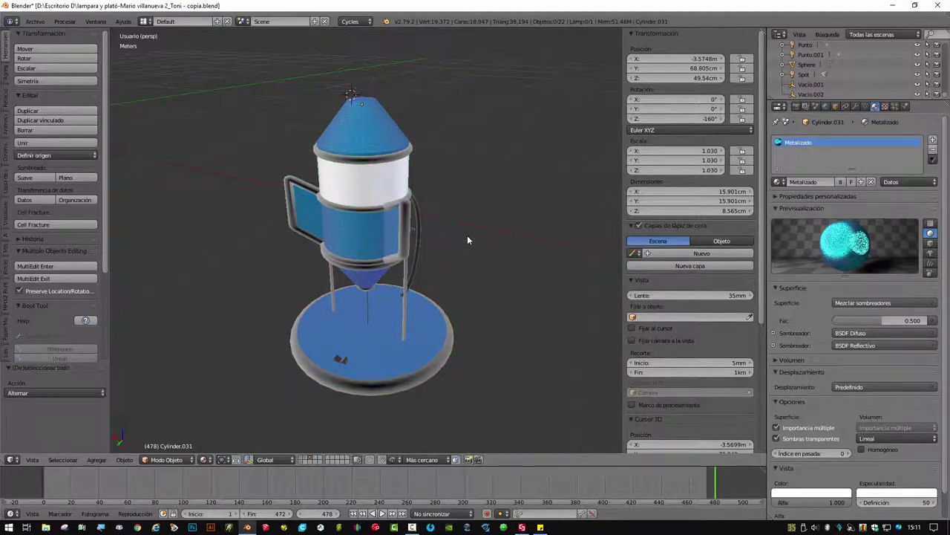
pyautogui.press('a')
pyautogui.press('a')
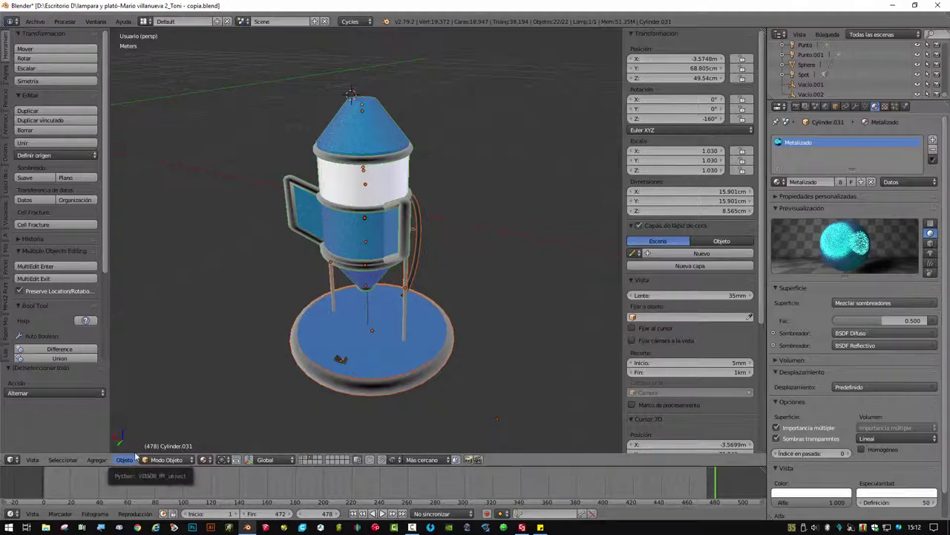
# Start an FBX export limited to selected objects of type Malla only
pyautogui.click(34, 22)
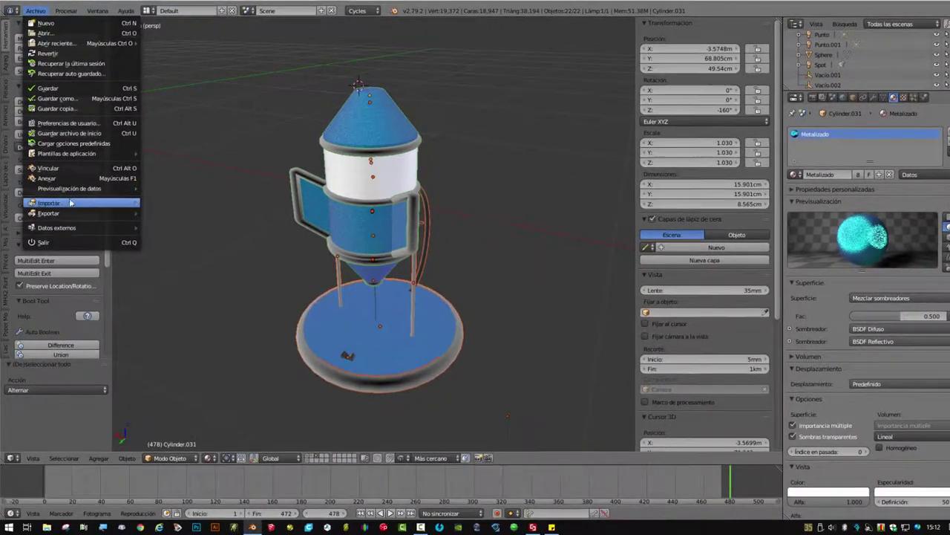
pyautogui.moveTo(63, 118)
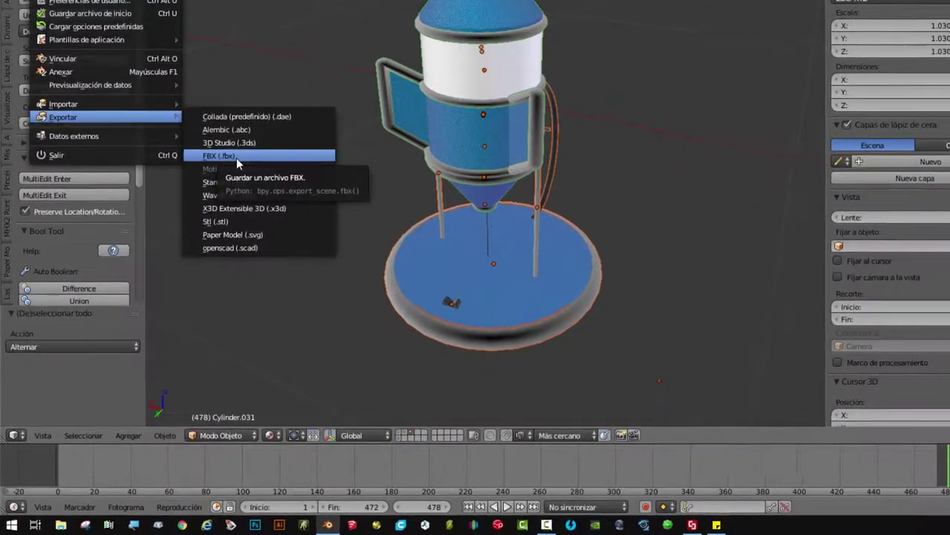
pyautogui.click(236, 157)
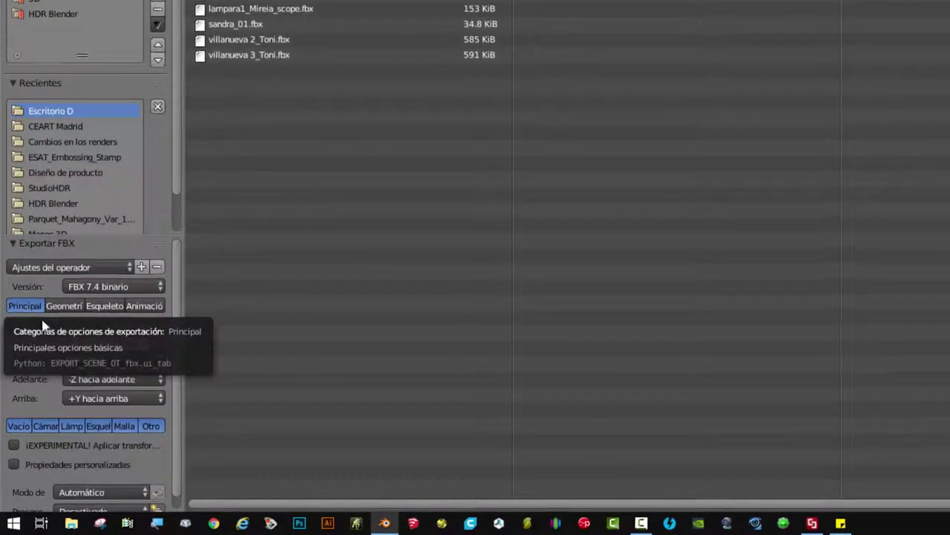
pyautogui.click(14, 324)
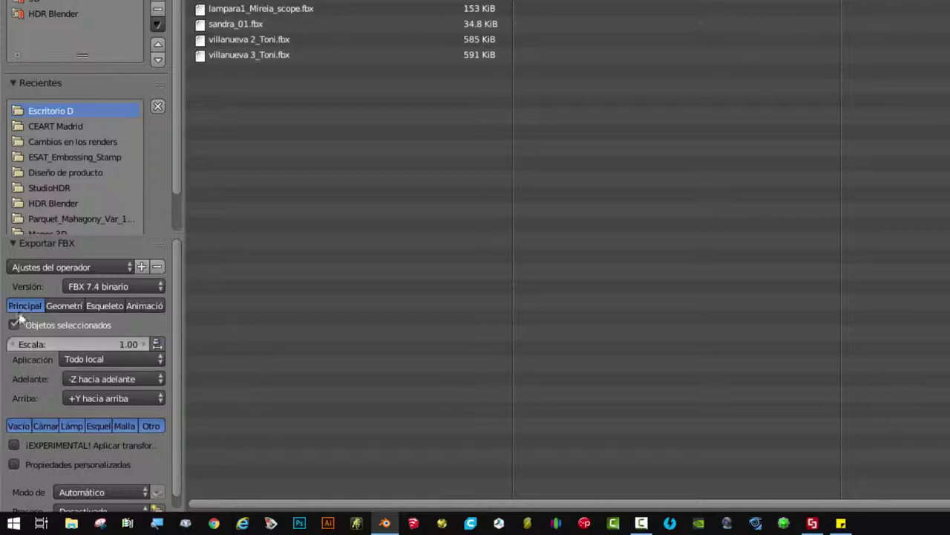
pyautogui.click(125, 426)
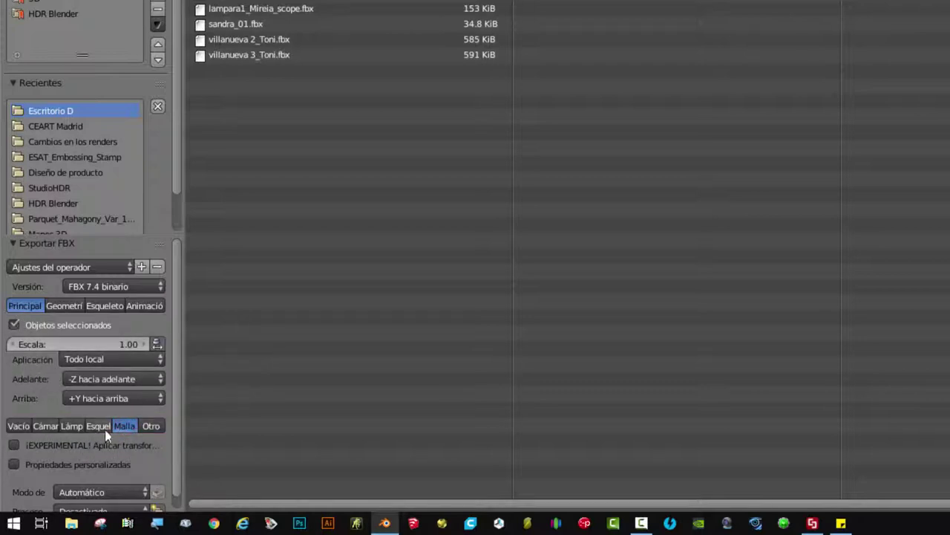
# Turn off Clips ANL and Todas las acciones, and target villanueva 3_Toni.fbx
pyautogui.click(67, 306)
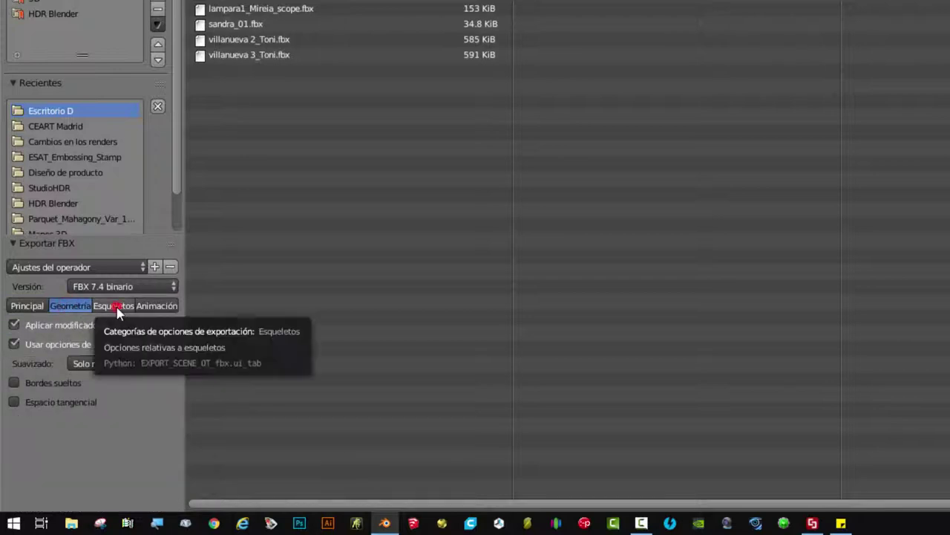
pyautogui.click(116, 307)
pyautogui.click(142, 307)
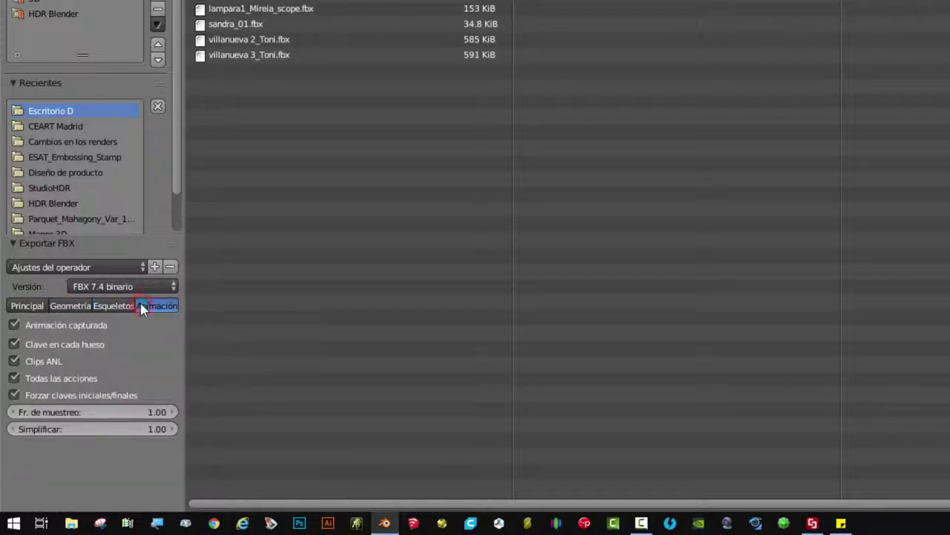
pyautogui.click(14, 361)
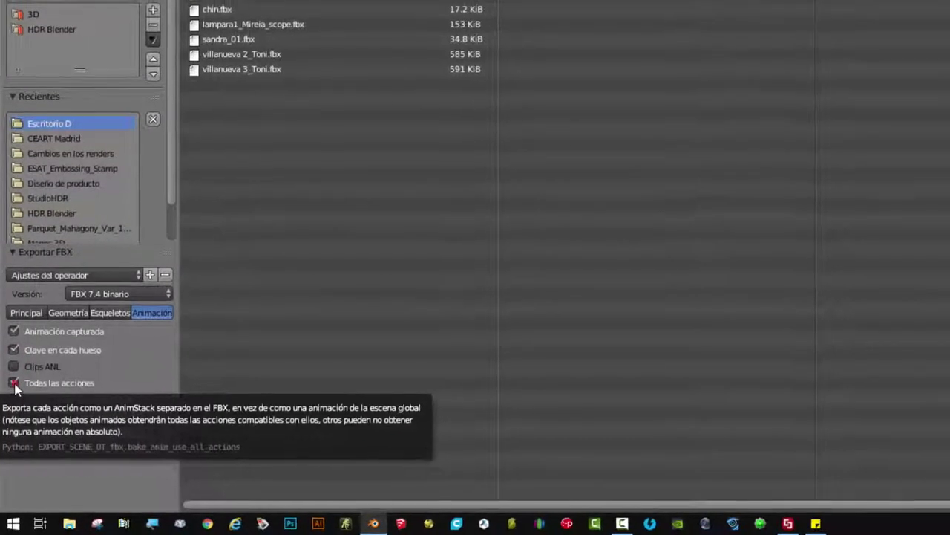
pyautogui.click(14, 379)
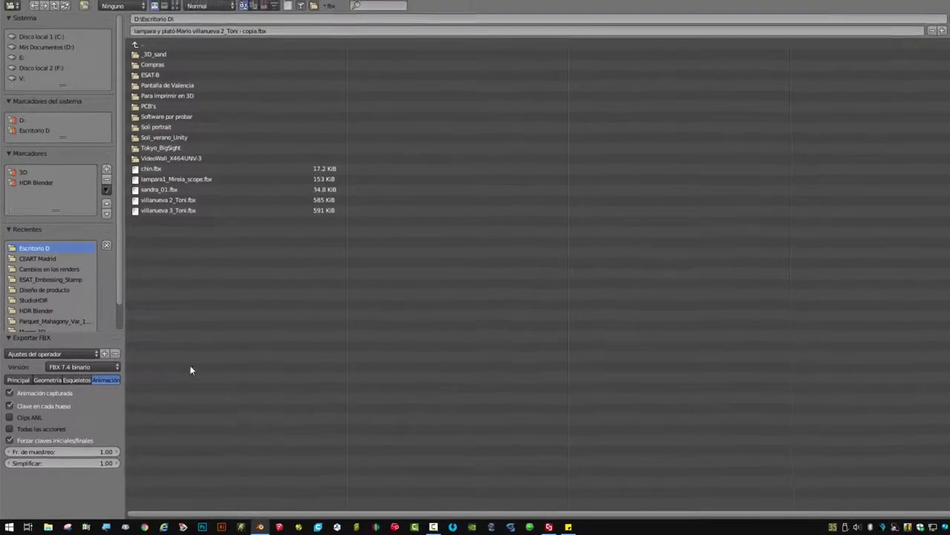
pyautogui.click(170, 216)
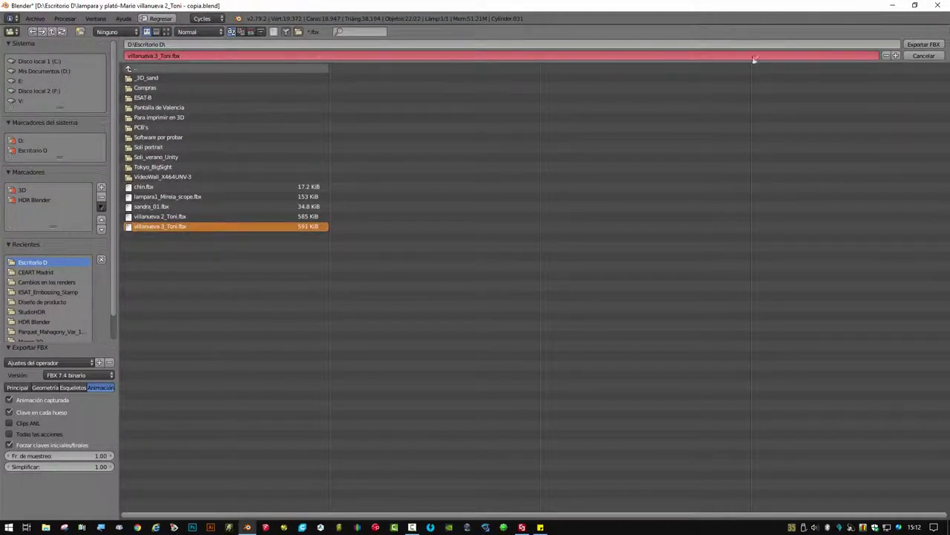
# Export villanueva 3_Toni.fbx, then bring up Creator and minimize it back to Blender
pyautogui.click(921, 45)
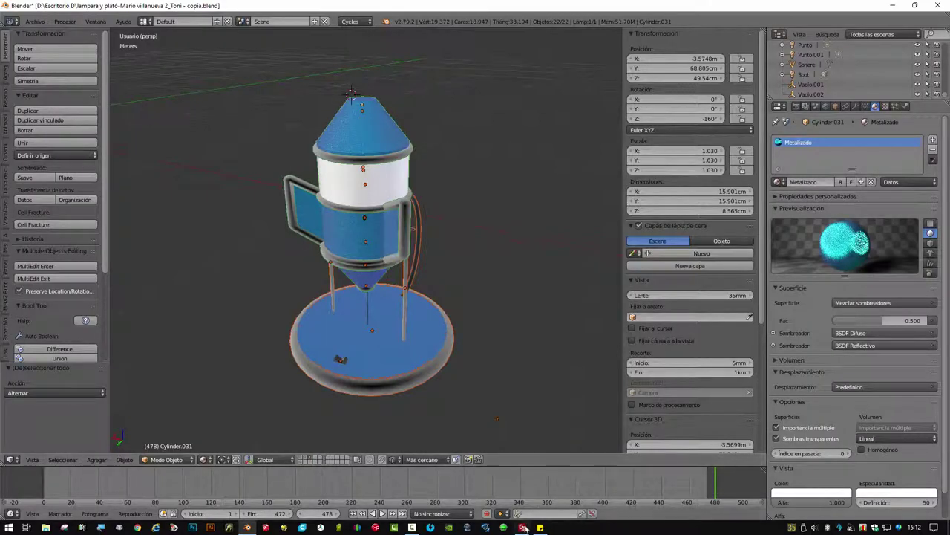
pyautogui.click(522, 527)
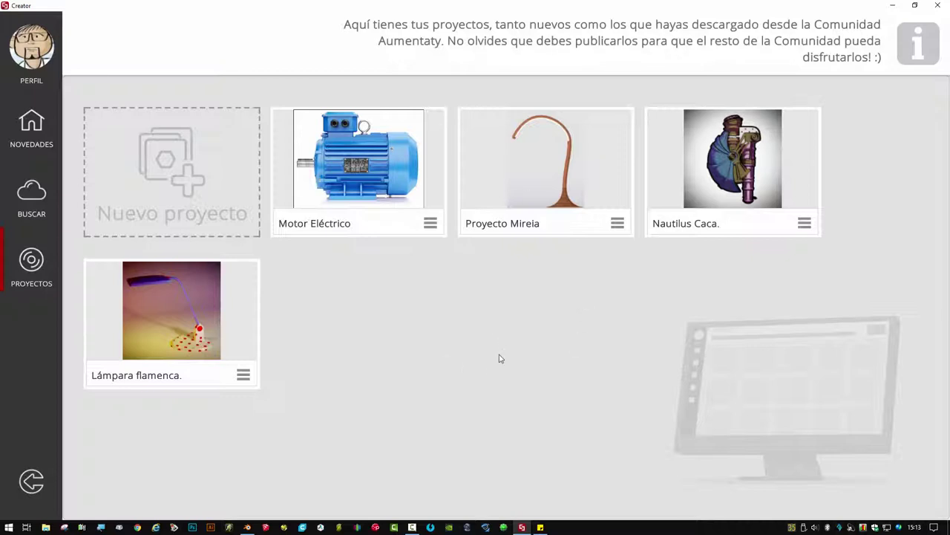
pyautogui.click(893, 6)
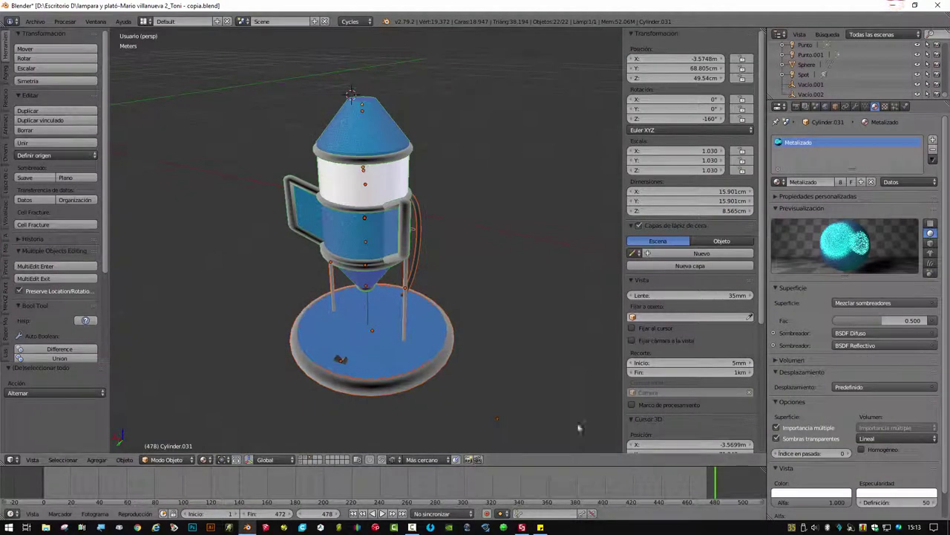
# Minimize Blender and move villanueva 3_Toni.fbx and textura flakes.jpg up the desktop
pyautogui.click(898, 5)
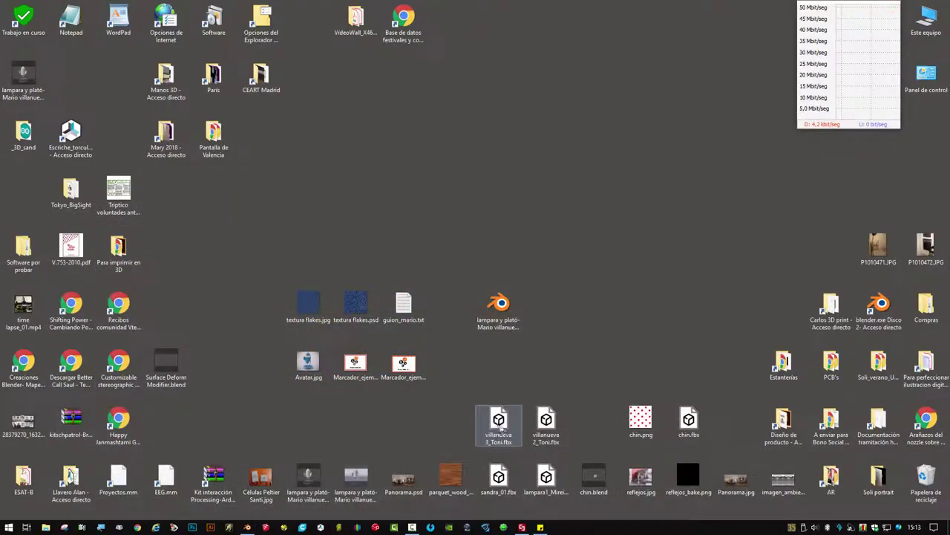
pyautogui.moveTo(498, 421); pyautogui.dragTo(594, 135)
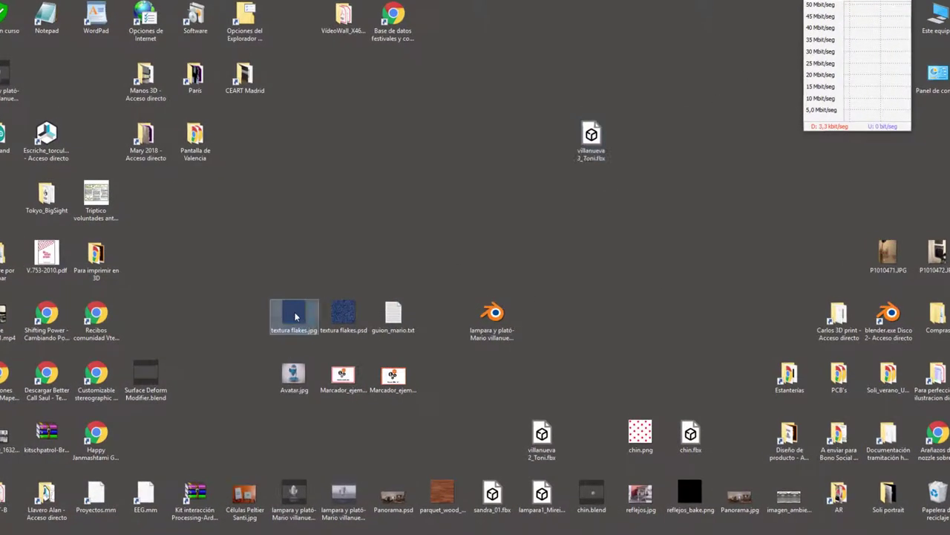
pyautogui.moveTo(294, 318); pyautogui.dragTo(517, 152)
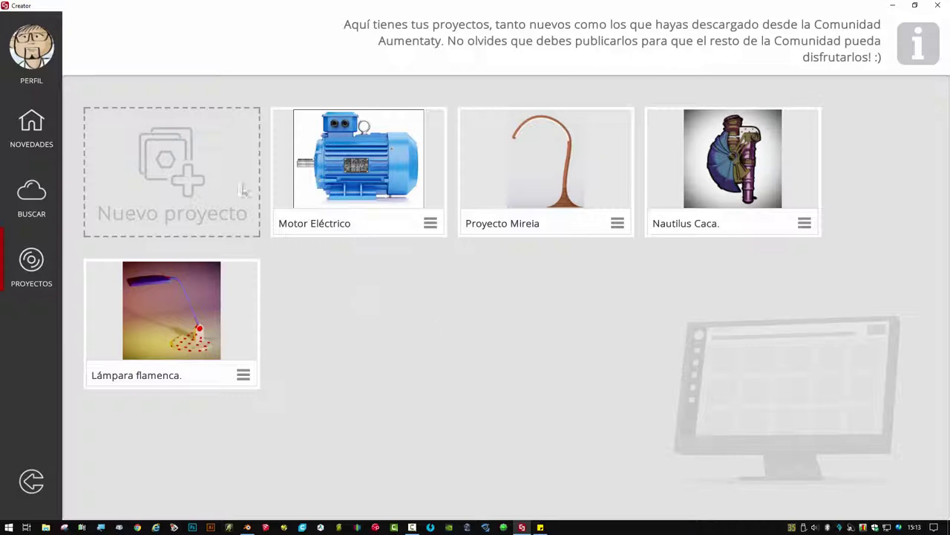
# Create project 'Lámpara años 60' with description 'xxxxxxx' and Avatar.jpg as its picture
pyautogui.click(202, 186)
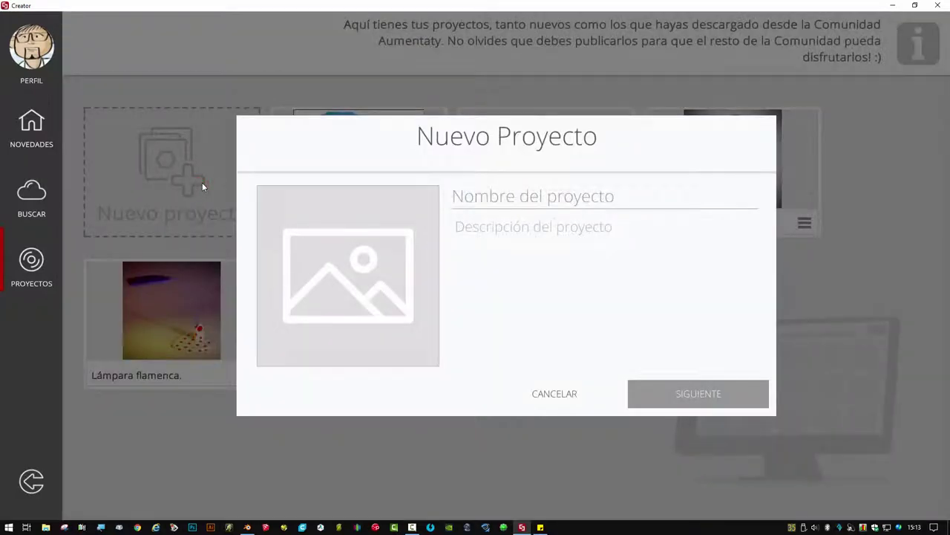
pyautogui.click(512, 197)
pyautogui.write('Lámp')
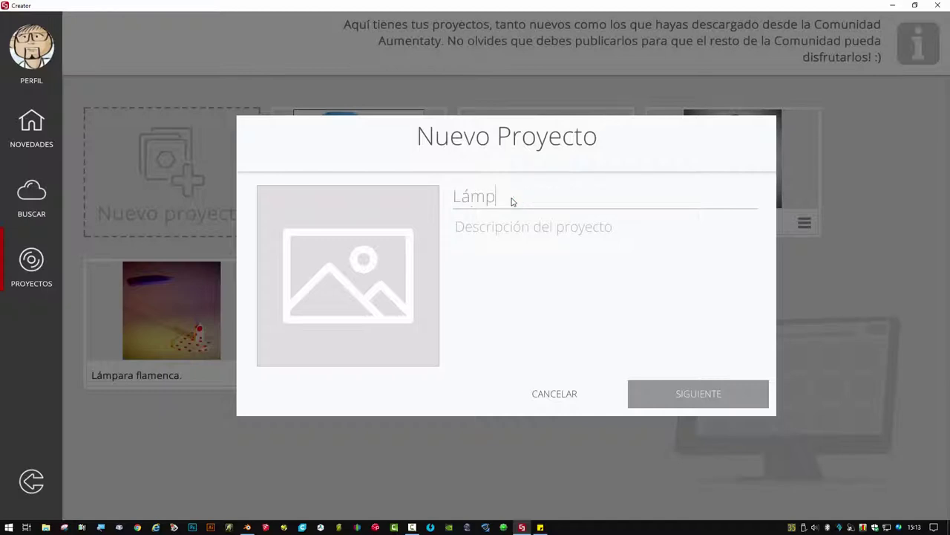
pyautogui.write('ara años ')
pyautogui.write('60')
pyautogui.click(493, 225)
pyautogui.write('xxxxxxx')
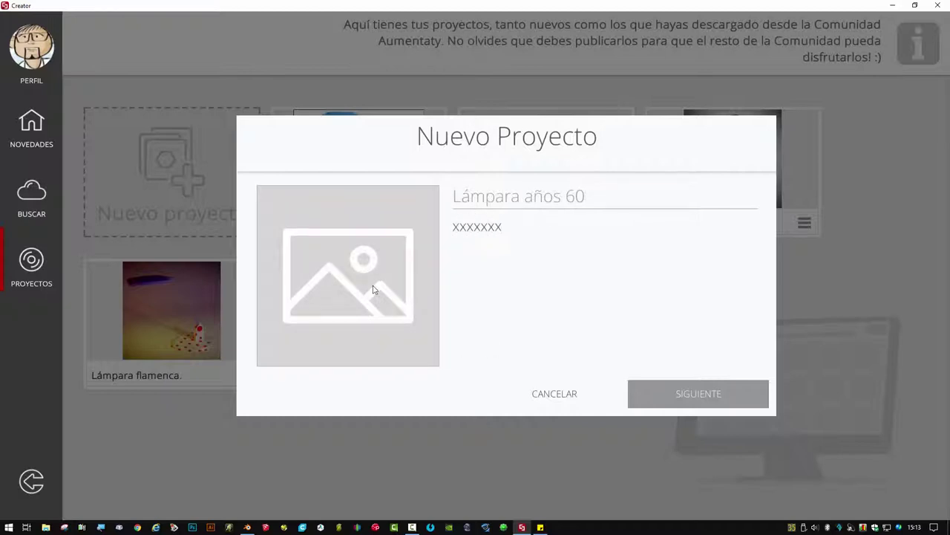
pyautogui.click(373, 289)
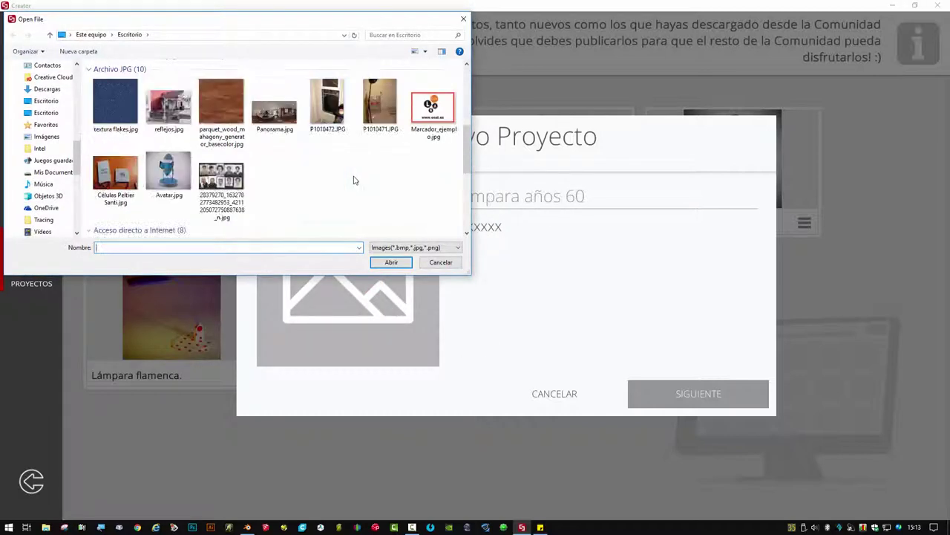
pyautogui.click(168, 172)
pyautogui.click(382, 262)
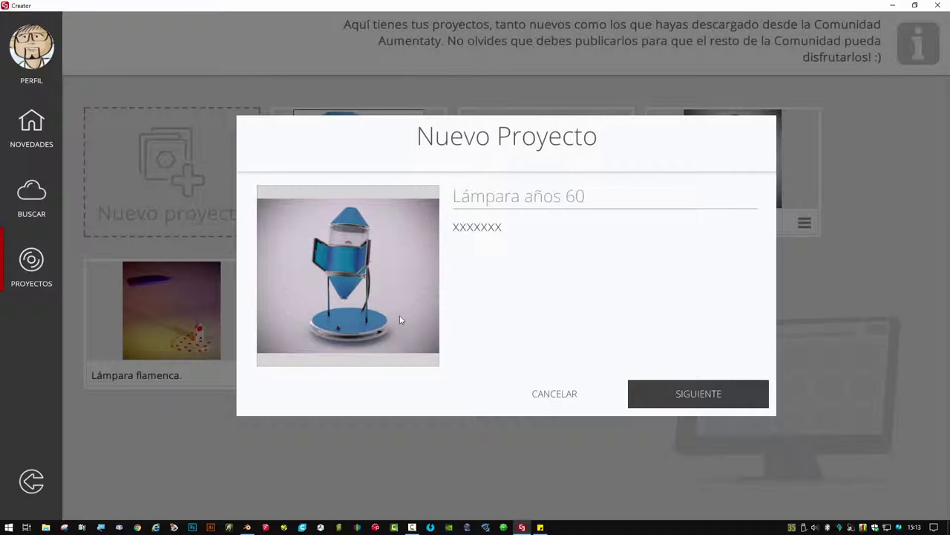
pyautogui.click(685, 399)
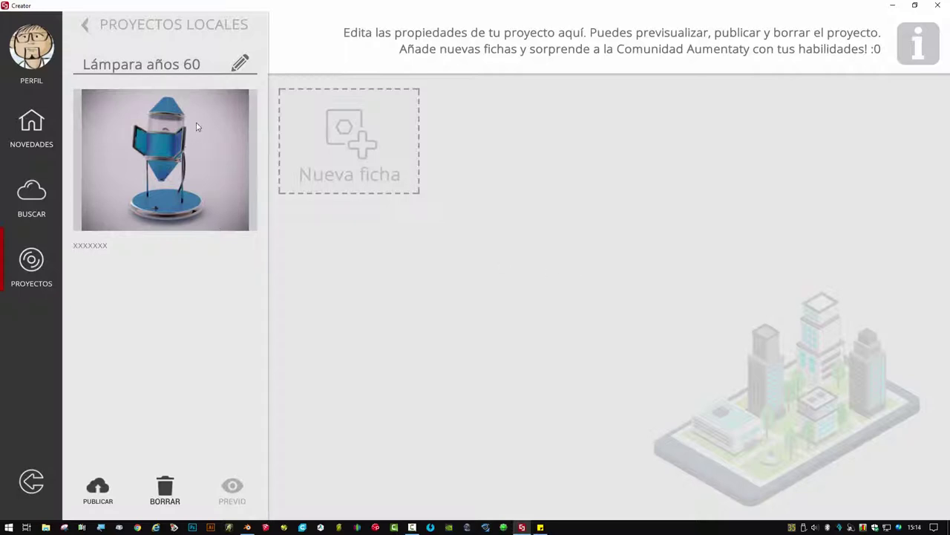
# Start a new ficha titled '3D animación' with description 'xxxxxxxxxx'
pyautogui.click(381, 161)
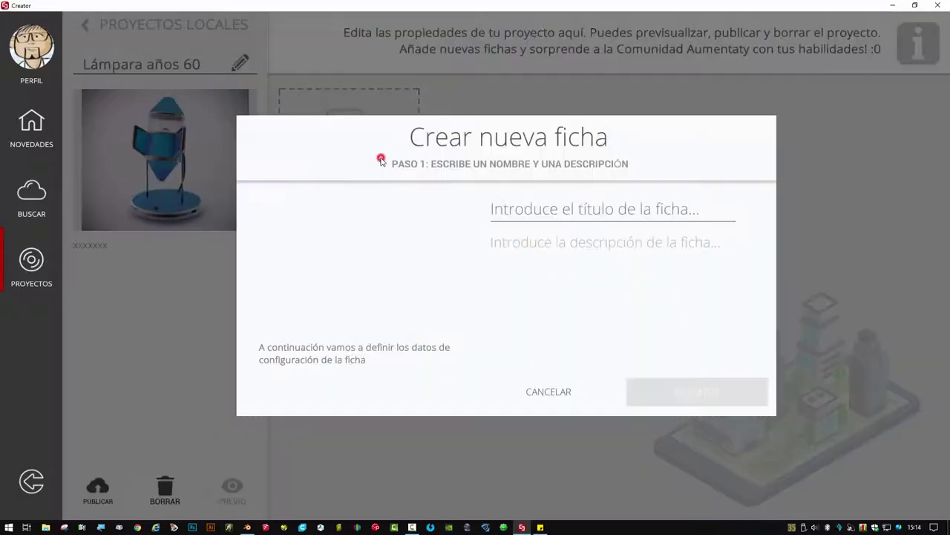
pyautogui.click(530, 214)
pyautogui.write('3D ')
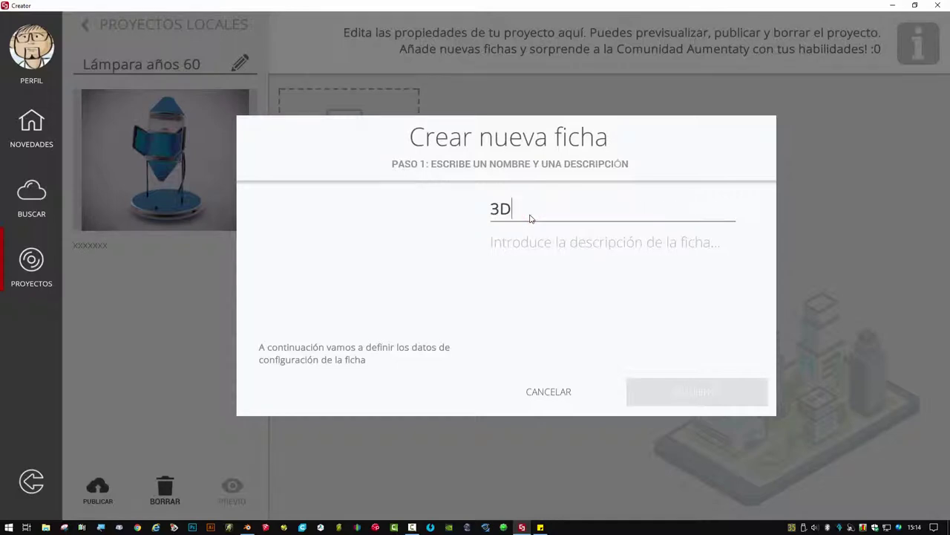
pyautogui.write('animaci')
pyautogui.write('ón')
pyautogui.click(533, 248)
pyautogui.write('xxxxxxxxxx')
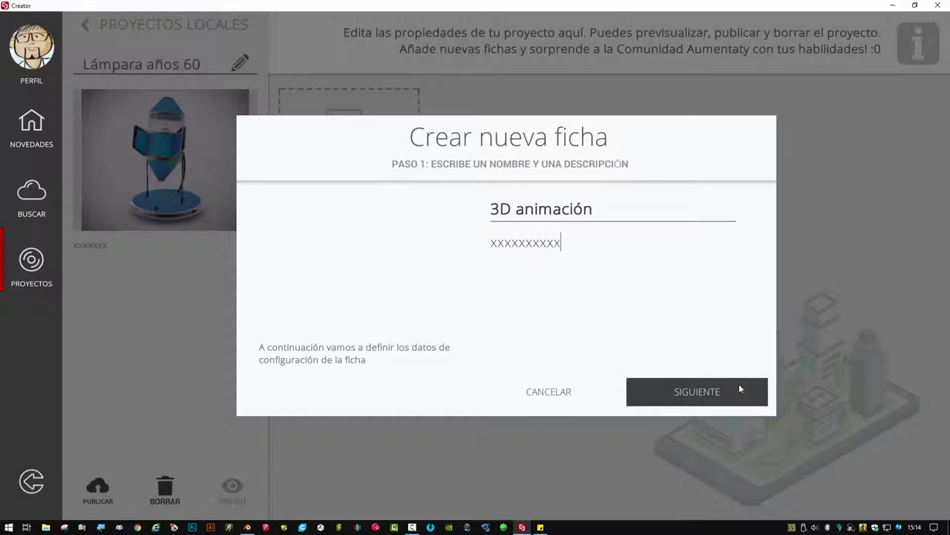
pyautogui.click(711, 391)
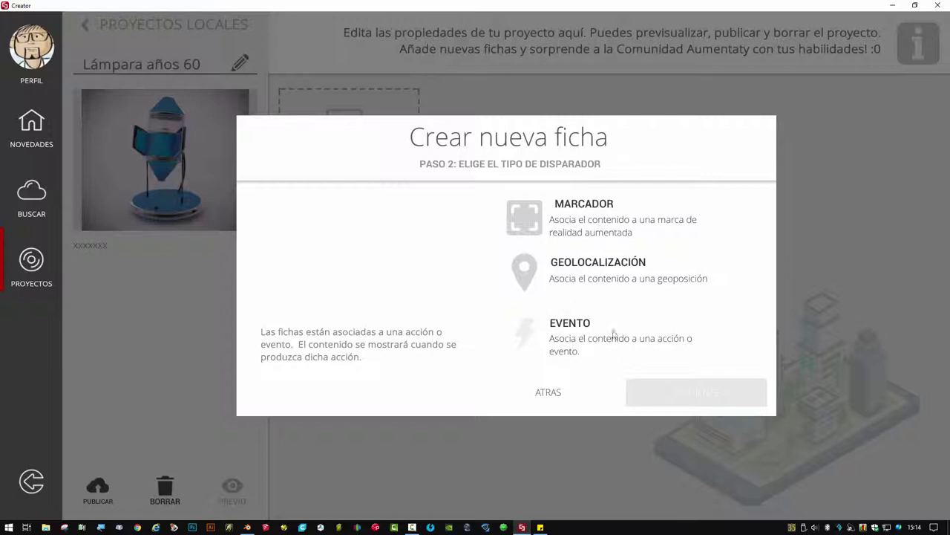
# Choose the MARCADOR trigger and load Marcador_ejemplo.jpg as the marker image
pyautogui.click(561, 230)
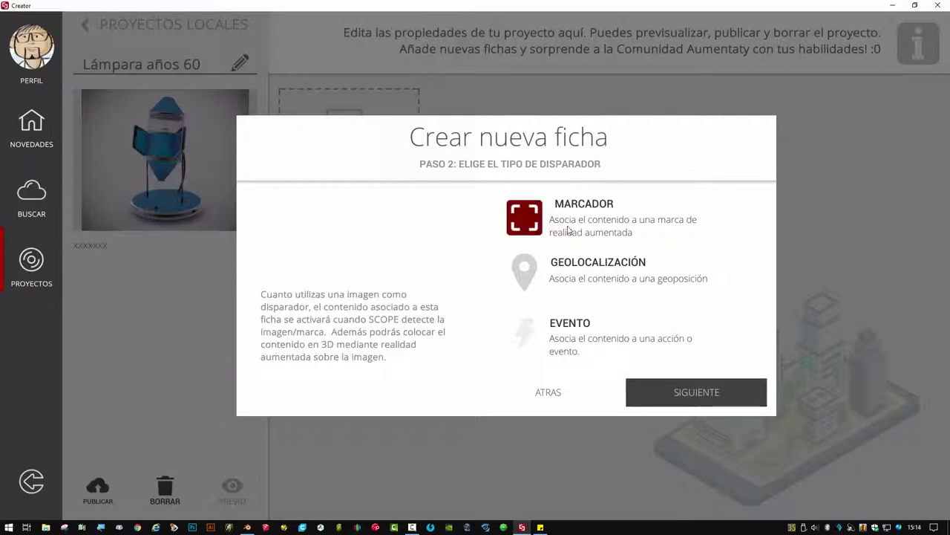
pyautogui.click(693, 392)
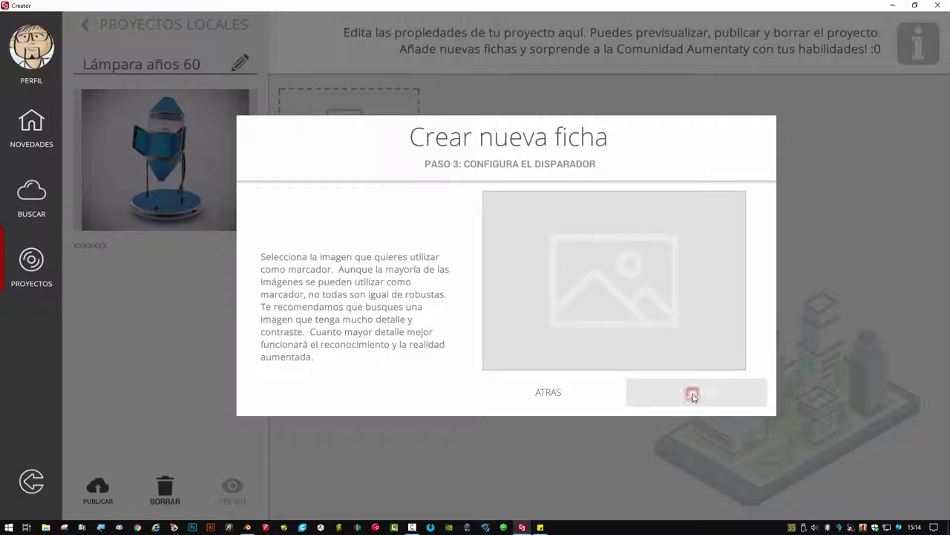
pyautogui.click(623, 280)
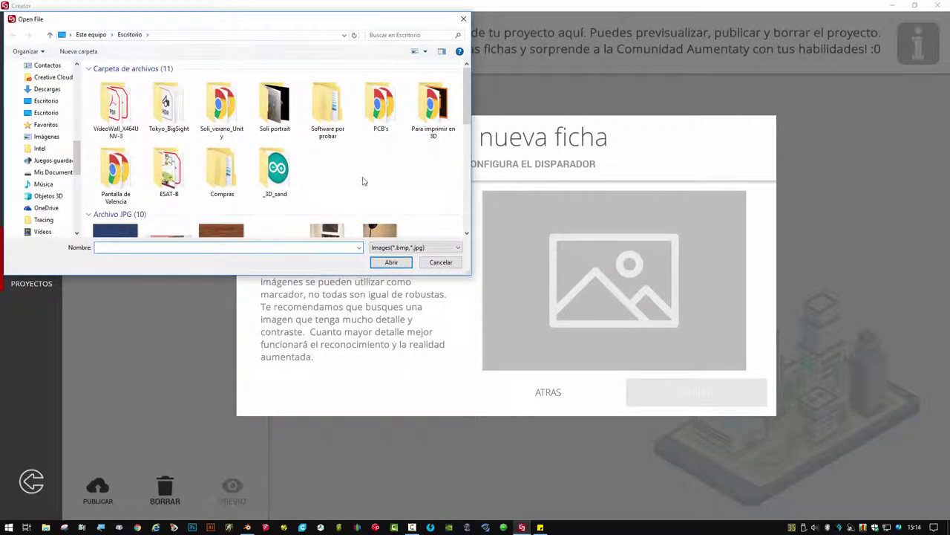
pyautogui.scroll(-5, 363, 181)
pyautogui.scroll(3, 364, 181)
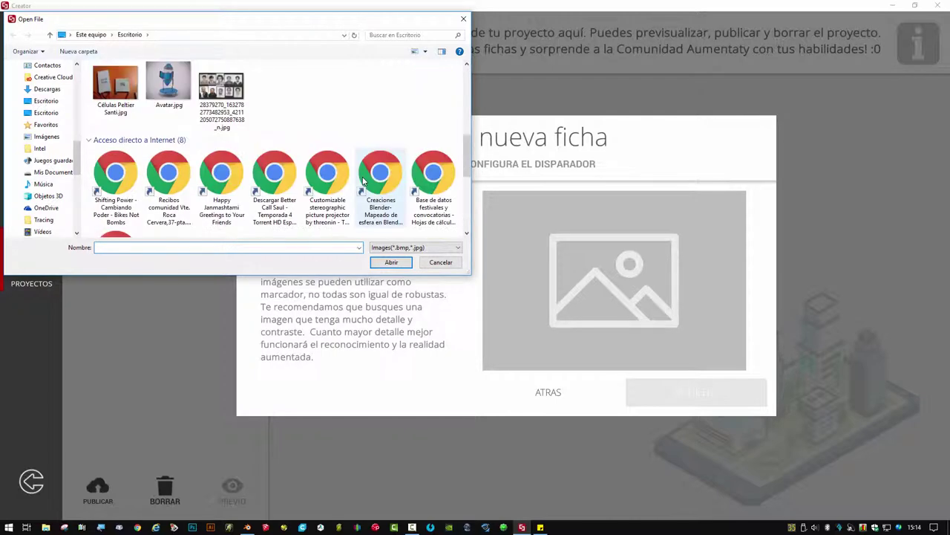
pyautogui.scroll(3, 363, 181)
pyautogui.click(429, 107)
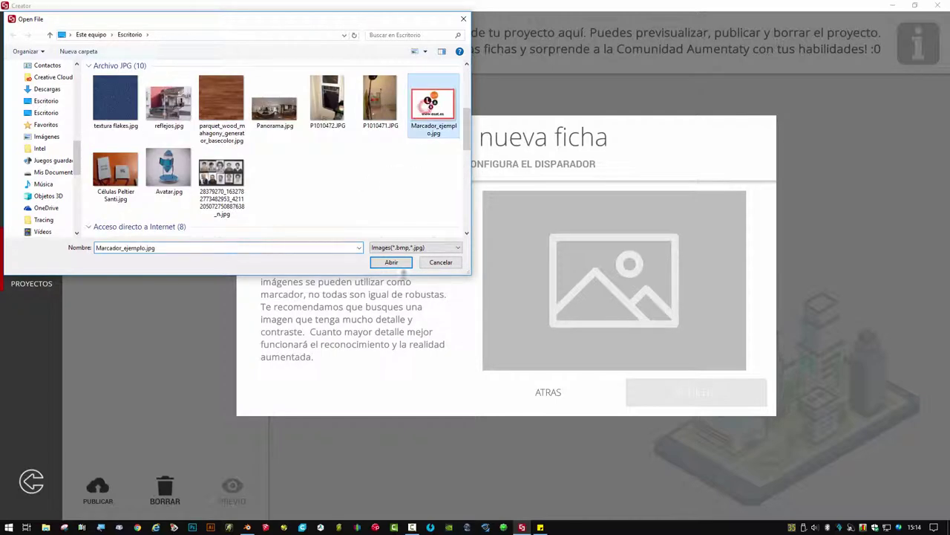
pyautogui.click(394, 262)
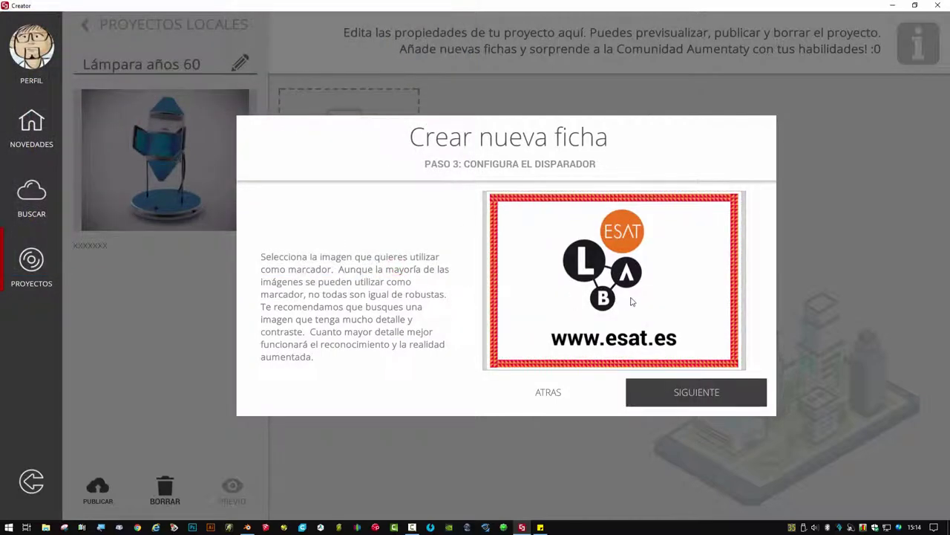
# Finish the wizard, inspect the marker in the 3D scene, and start adding an element
pyautogui.click(681, 392)
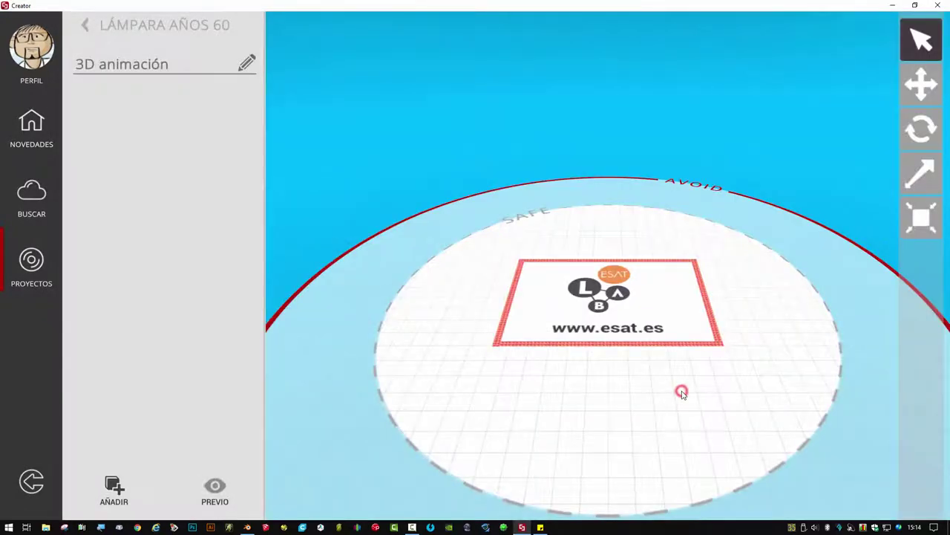
pyautogui.moveTo(621, 376)
pyautogui.mouseDown()
pyautogui.moveTo(610, 343)
pyautogui.moveTo(556, 350)
pyautogui.moveTo(558, 170)
pyautogui.mouseUp()
pyautogui.scroll(-3, 610, 344)
pyautogui.scroll(1, 652, 240)
pyautogui.moveTo(651, 240)
pyautogui.mouseDown()
pyautogui.moveTo(649, 175)
pyautogui.moveTo(631, 259)
pyautogui.mouseUp()
pyautogui.scroll(3, 629, 263)
pyautogui.scroll(-2, 629, 264)
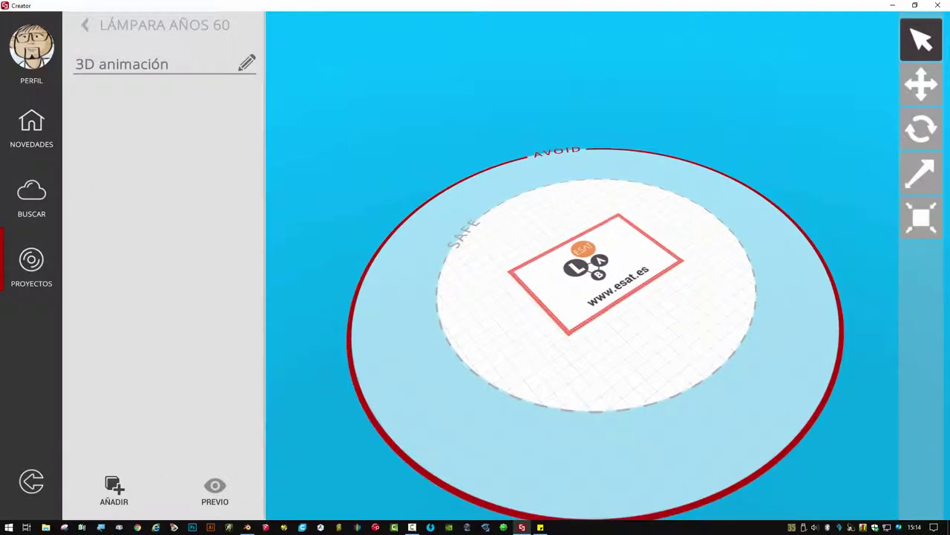
pyautogui.click(115, 490)
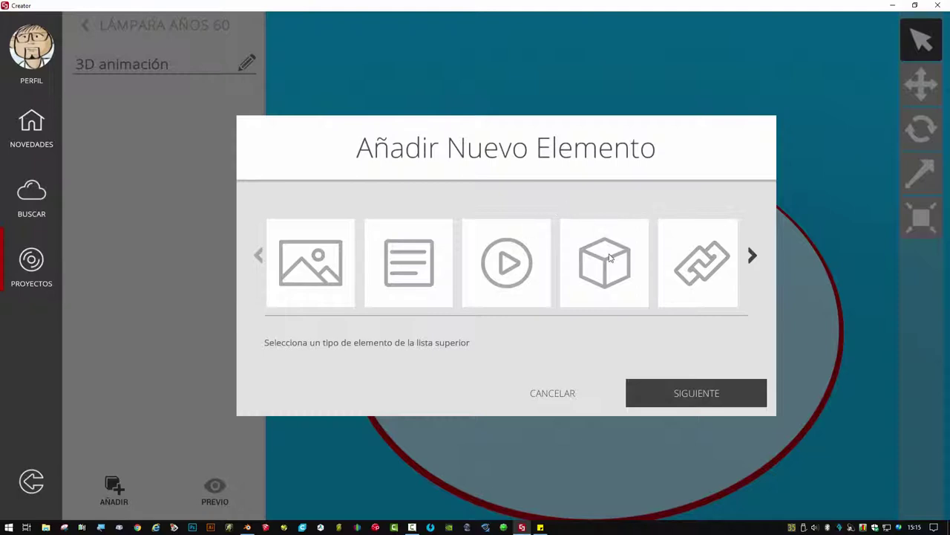
# Add a Modelo 3D element and bring up the Selecciona un modelo library
pyautogui.click(630, 269)
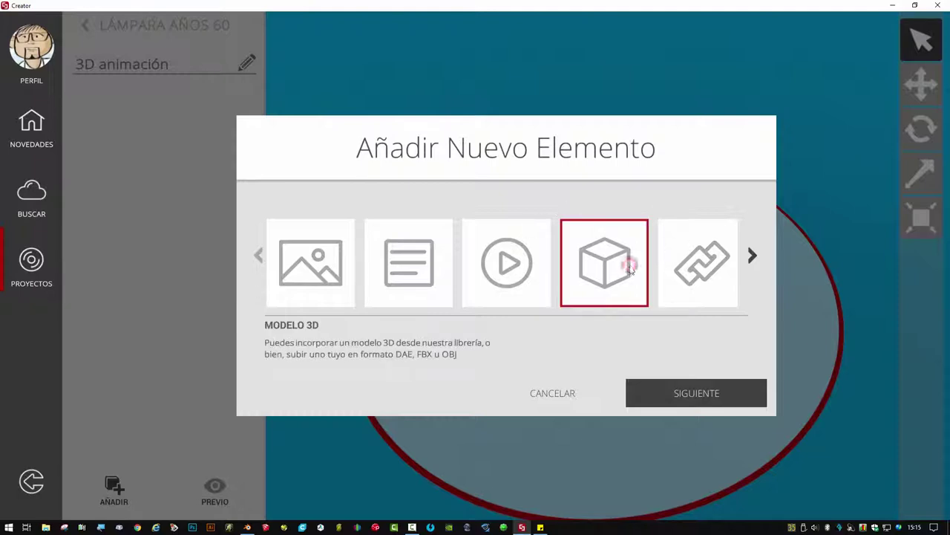
pyautogui.click(689, 394)
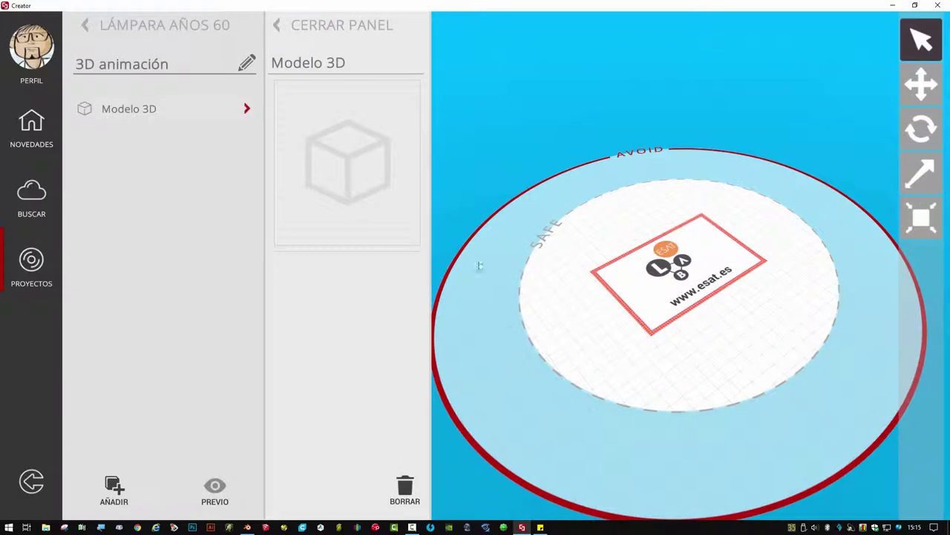
pyautogui.click(348, 164)
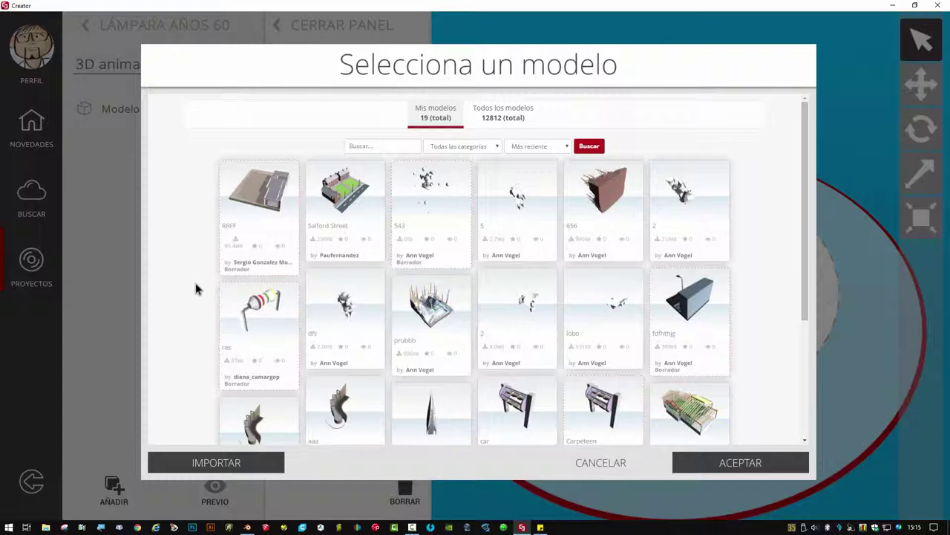
pyautogui.click(253, 460)
pyautogui.scroll(-5, 357, 169)
pyautogui.scroll(-5, 357, 169)
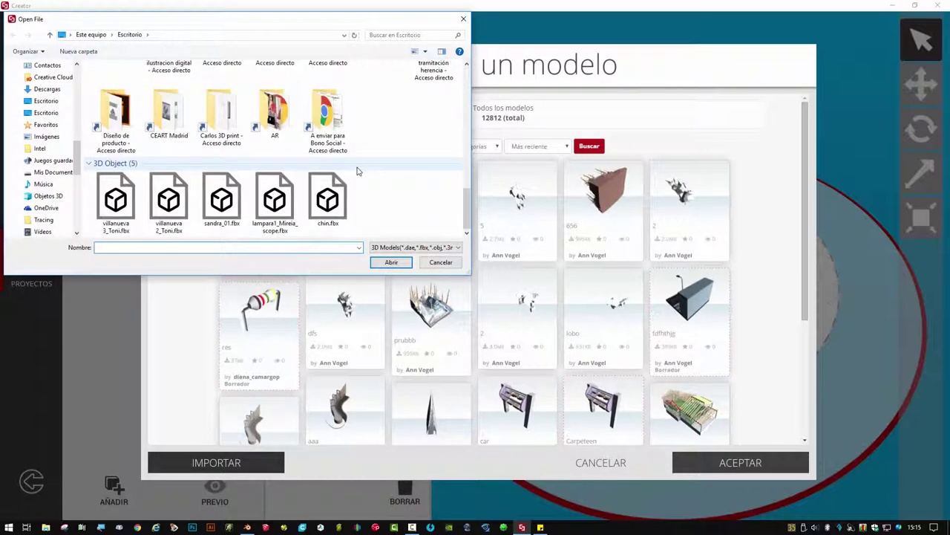
pyautogui.click(113, 213)
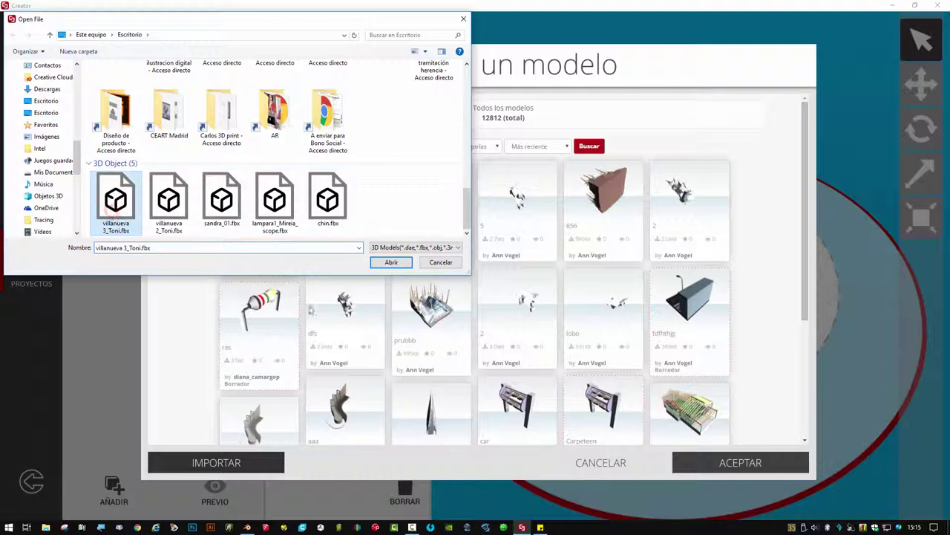
pyautogui.click(392, 262)
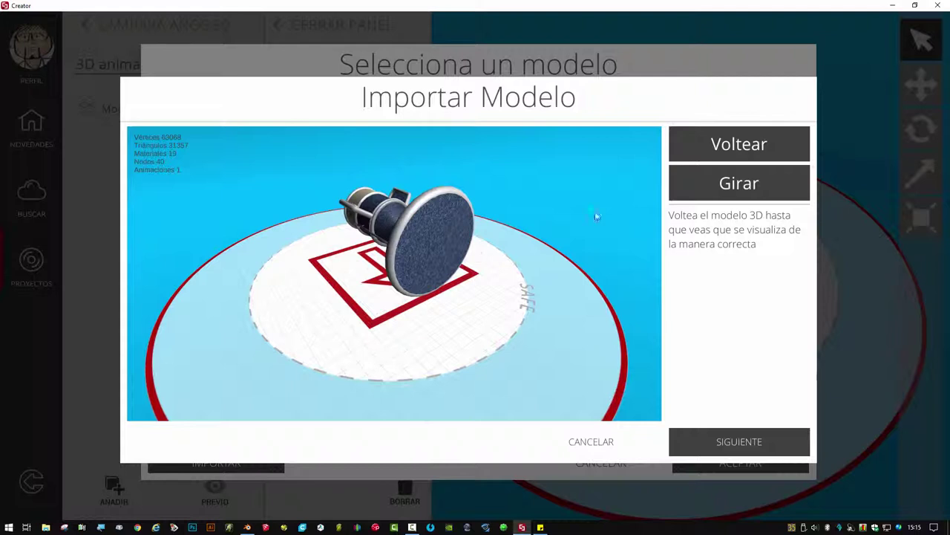
# Flip the lamp four times until it stands upright, checking it from several angles, and continue
pyautogui.click(749, 149)
pyautogui.click(748, 151)
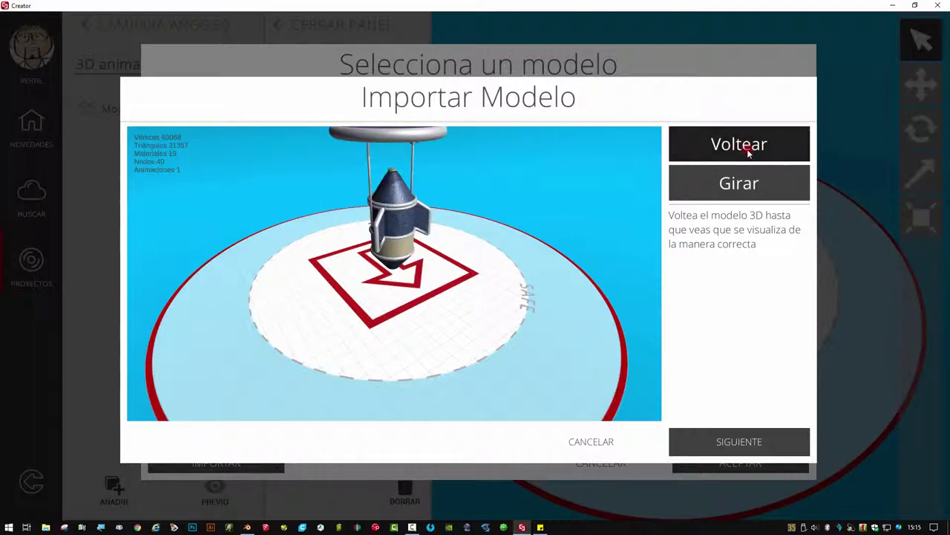
pyautogui.click(749, 151)
pyautogui.click(748, 150)
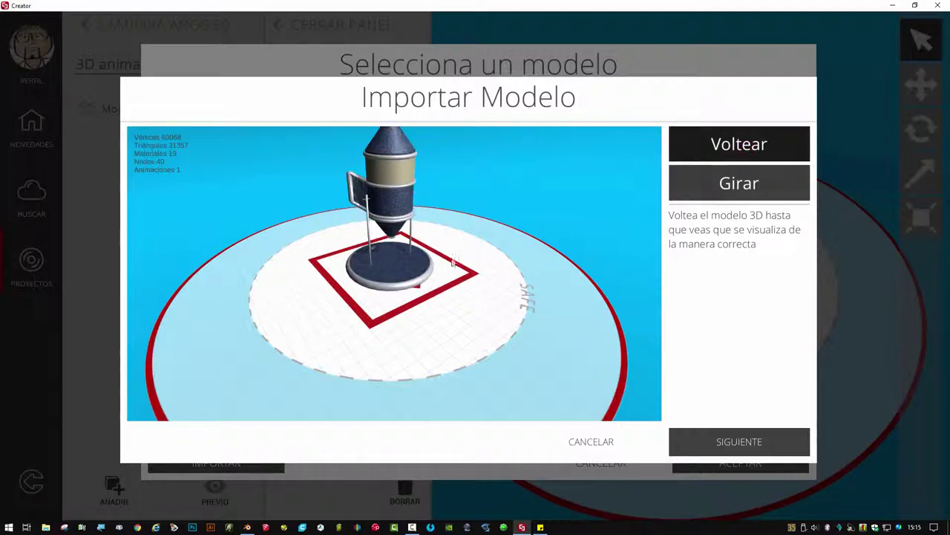
pyautogui.moveTo(412, 312)
pyautogui.mouseDown()
pyautogui.moveTo(461, 349)
pyautogui.moveTo(364, 345)
pyautogui.moveTo(523, 356)
pyautogui.mouseUp()
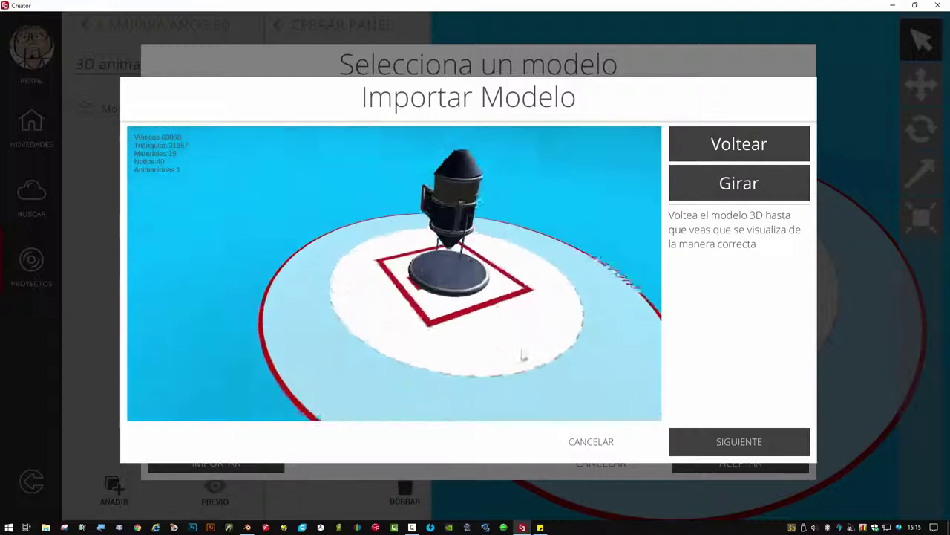
pyautogui.scroll(5, 523, 357)
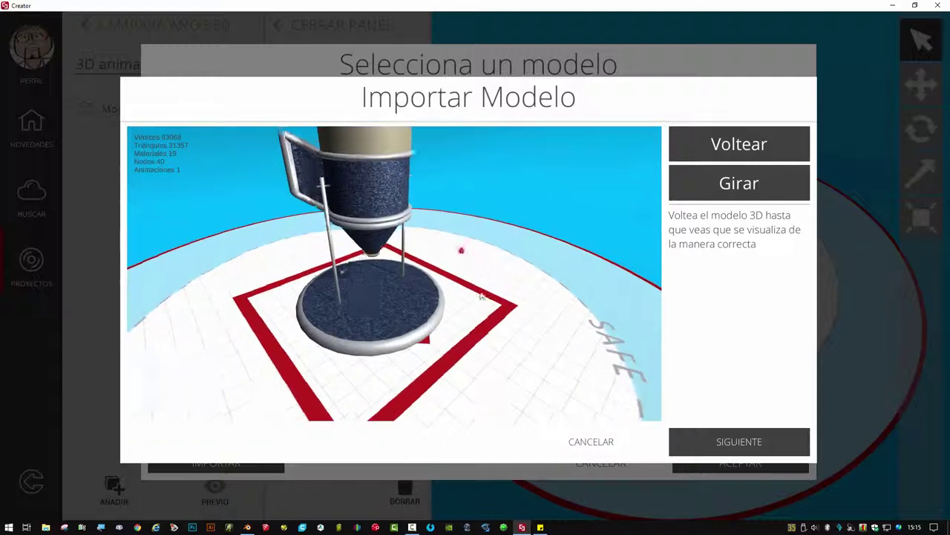
pyautogui.moveTo(481, 295); pyautogui.dragTo(495, 288)
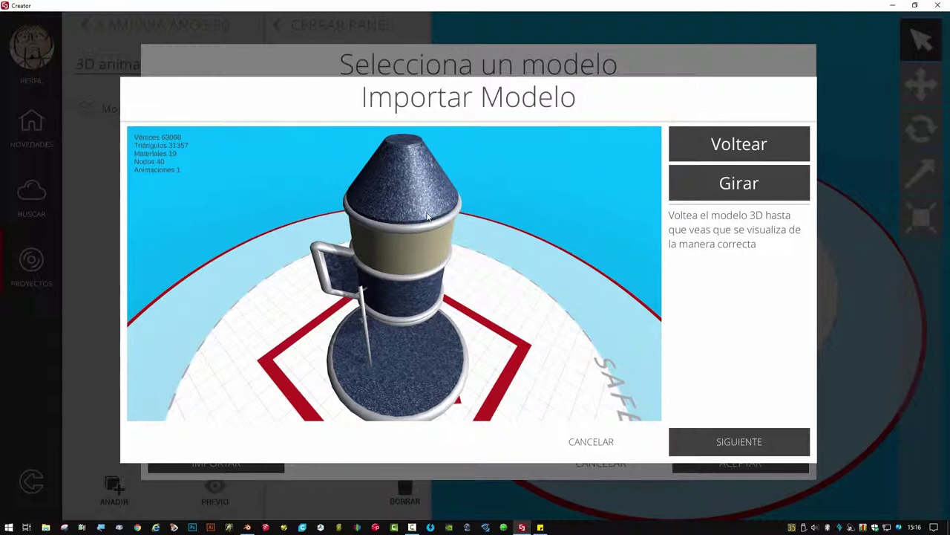
pyautogui.scroll(-3, 428, 215)
pyautogui.moveTo(471, 275)
pyautogui.mouseDown()
pyautogui.moveTo(452, 269)
pyautogui.moveTo(479, 295)
pyautogui.moveTo(445, 297)
pyautogui.moveTo(488, 319)
pyautogui.moveTo(460, 365)
pyautogui.moveTo(444, 356)
pyautogui.moveTo(452, 299)
pyautogui.moveTo(495, 297)
pyautogui.mouseUp()
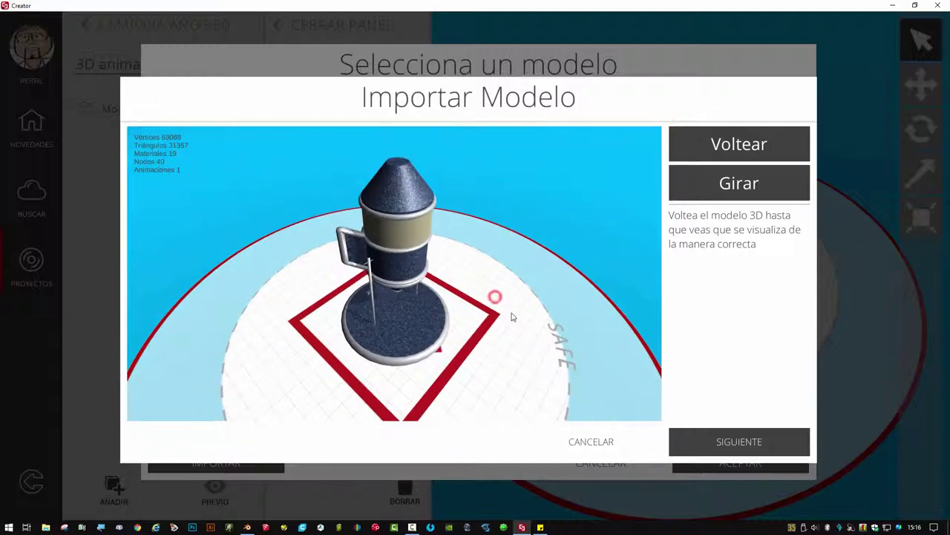
pyautogui.click(734, 443)
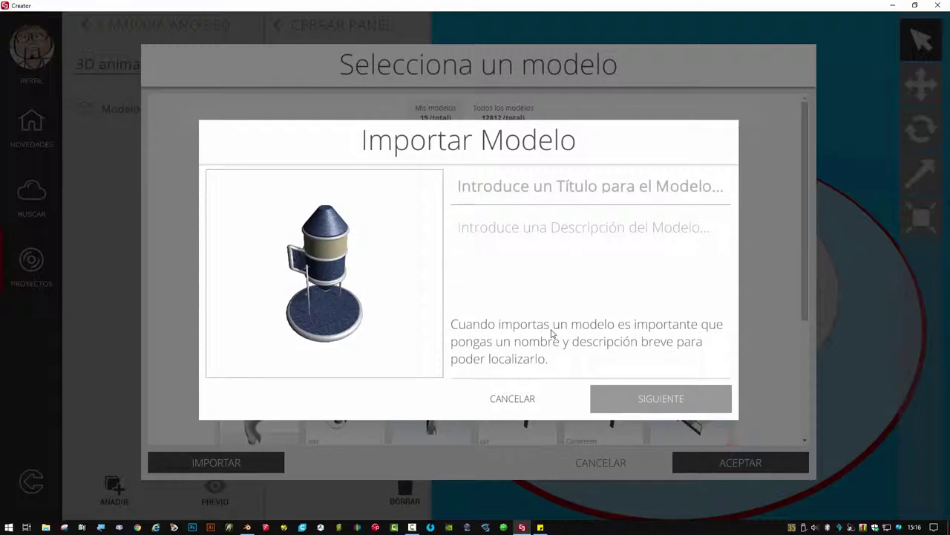
# Title the model 'Lámpara' with description 'xxxxxx' and finish the import
pyautogui.click(507, 188)
pyautogui.write('Lám')
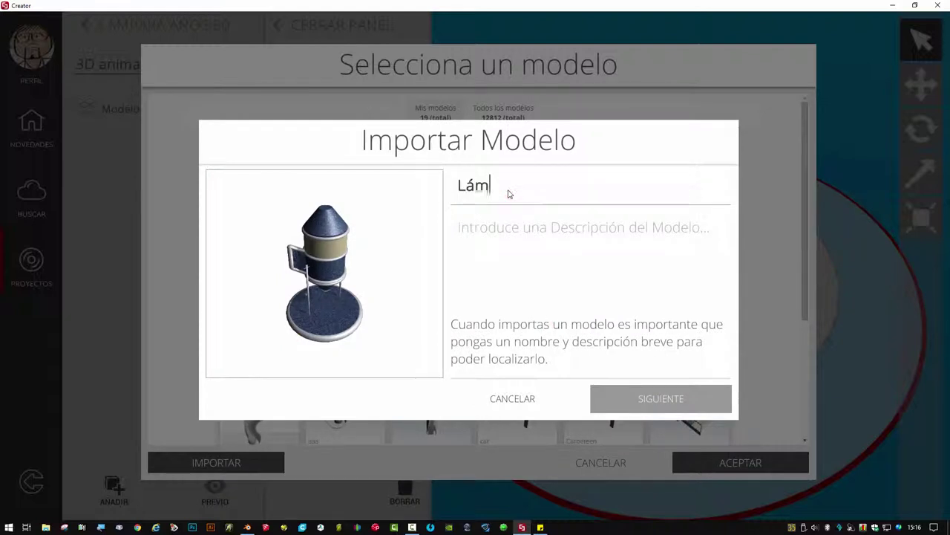
pyautogui.write('para')
pyautogui.click(535, 225)
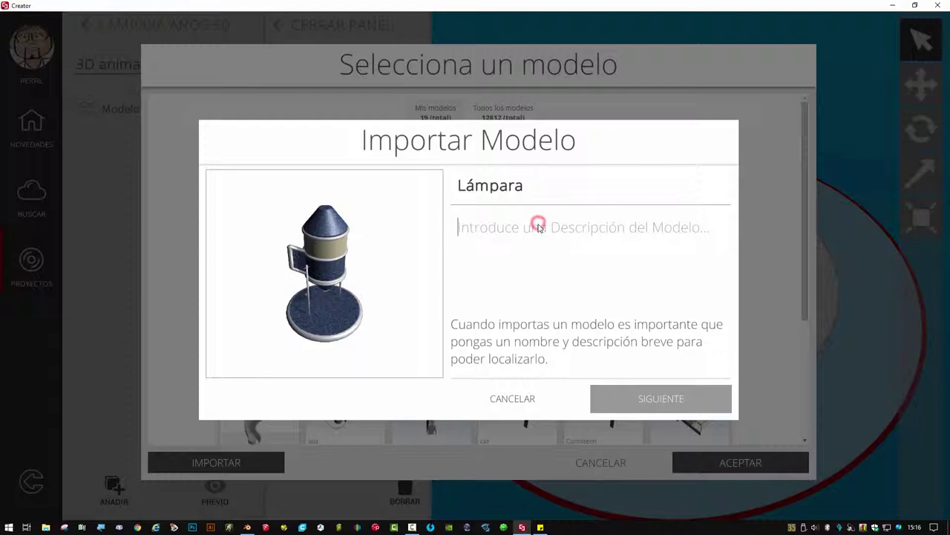
pyautogui.write('xxxxxx')
pyautogui.click(714, 402)
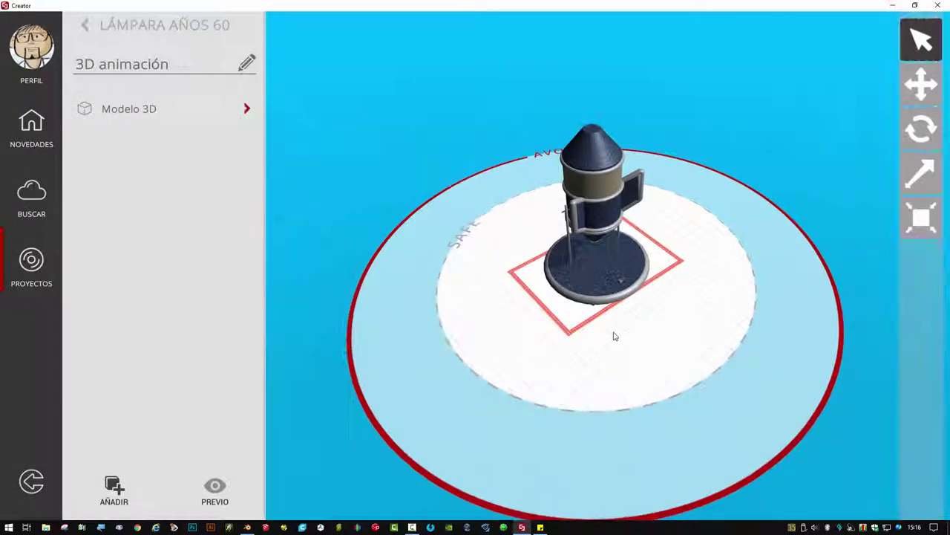
# Set the lamp model's animation to loop continuously
pyautogui.moveTo(600, 249); pyautogui.dragTo(463, 344)
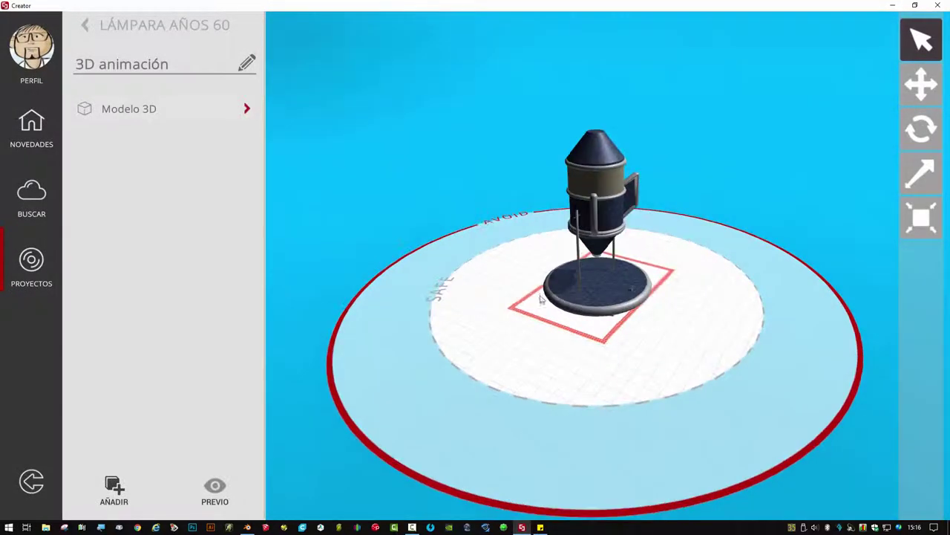
pyautogui.click(148, 111)
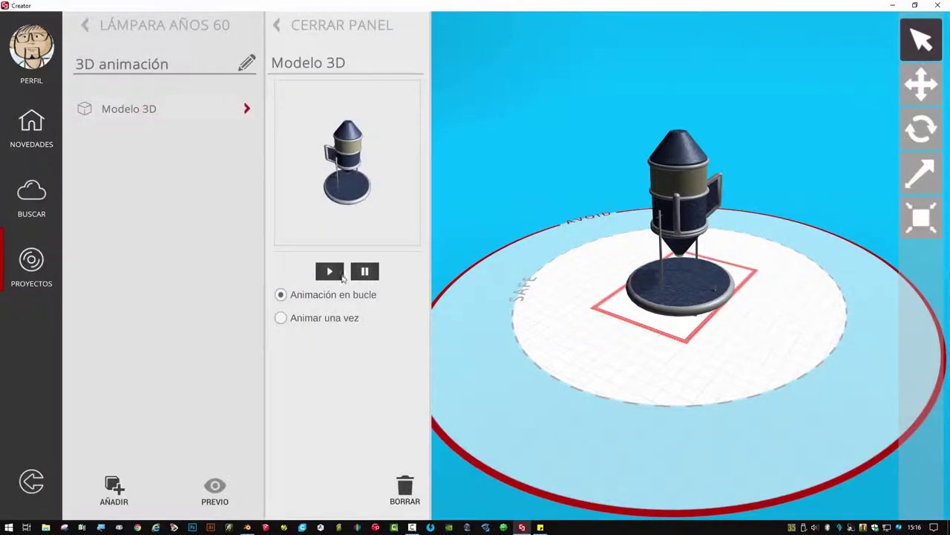
pyautogui.click(283, 319)
pyautogui.click(282, 295)
# Play the looping animation, watch it from several angles, then stop it
pyautogui.click(330, 271)
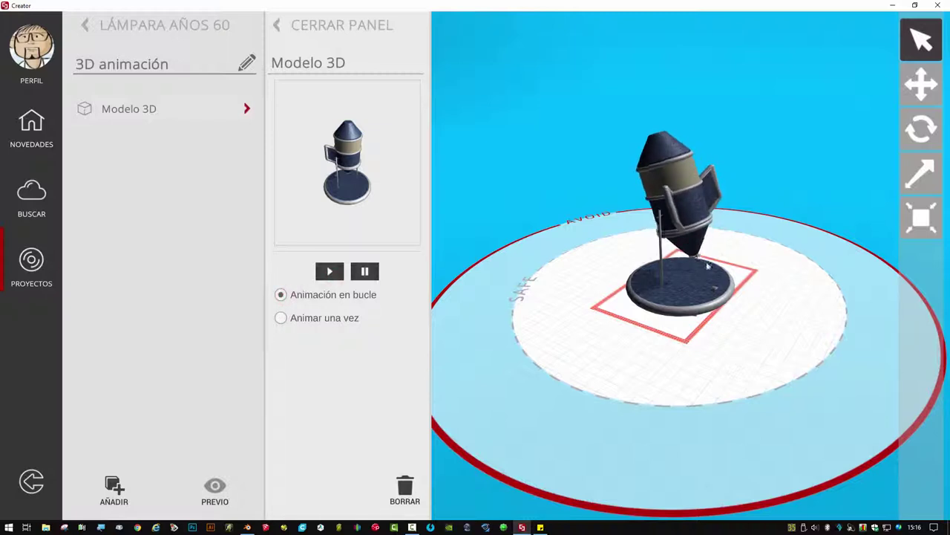
pyautogui.moveTo(629, 321)
pyautogui.mouseDown()
pyautogui.moveTo(690, 324)
pyautogui.moveTo(736, 163)
pyautogui.mouseUp()
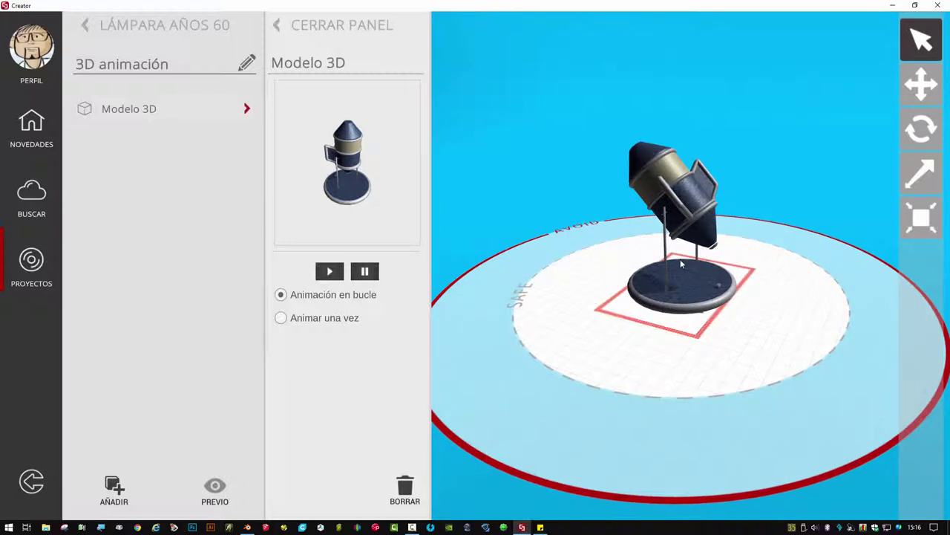
pyautogui.moveTo(776, 339); pyautogui.dragTo(779, 337)
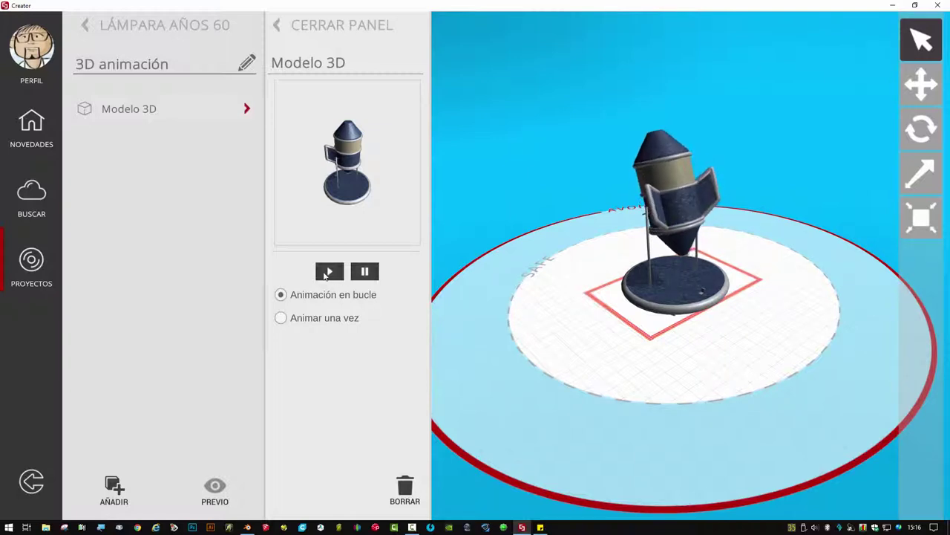
pyautogui.click(365, 272)
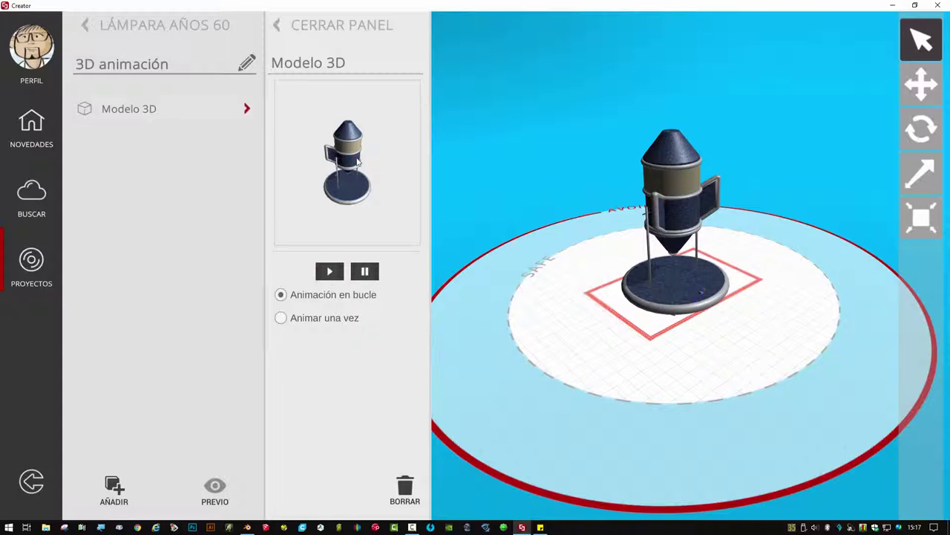
pyautogui.click(356, 160)
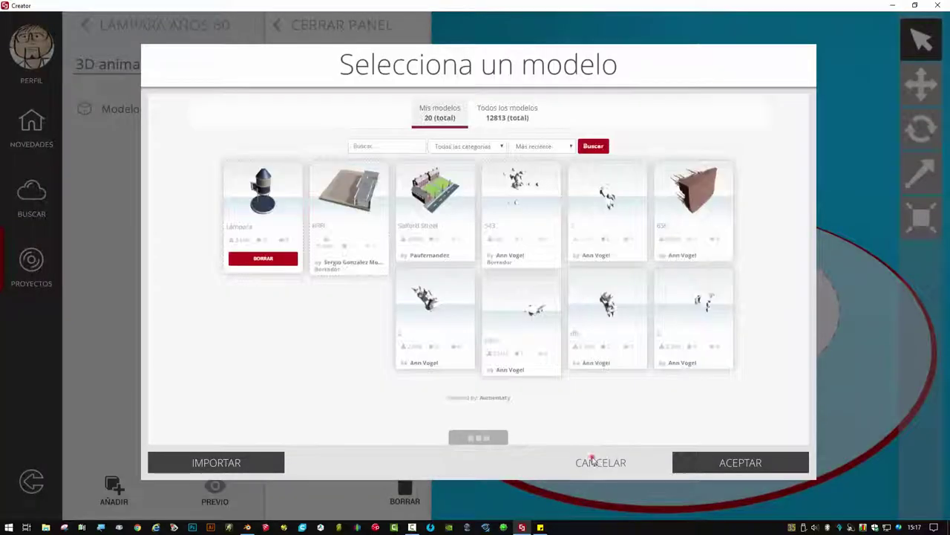
# Move the lamp slightly to the right over the marker, viewed from above
pyautogui.click(587, 461)
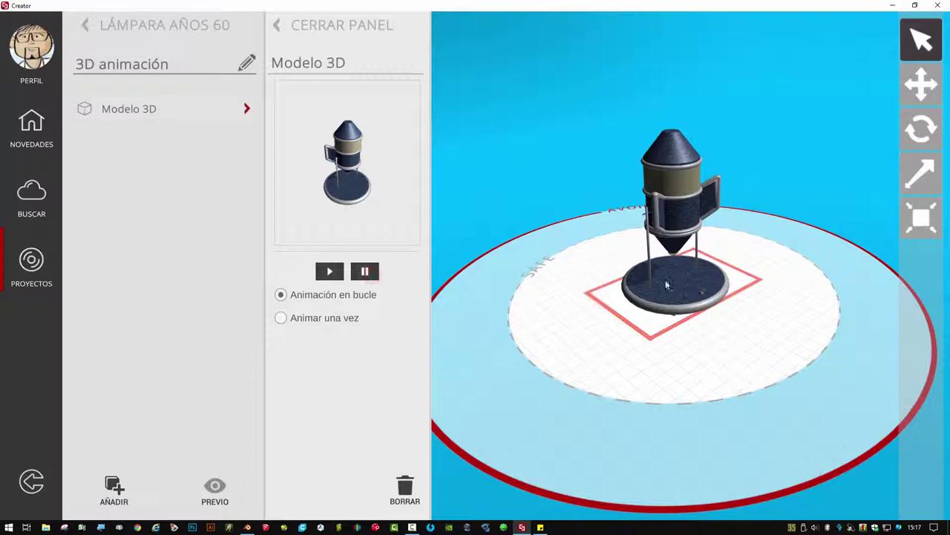
pyautogui.click(920, 85)
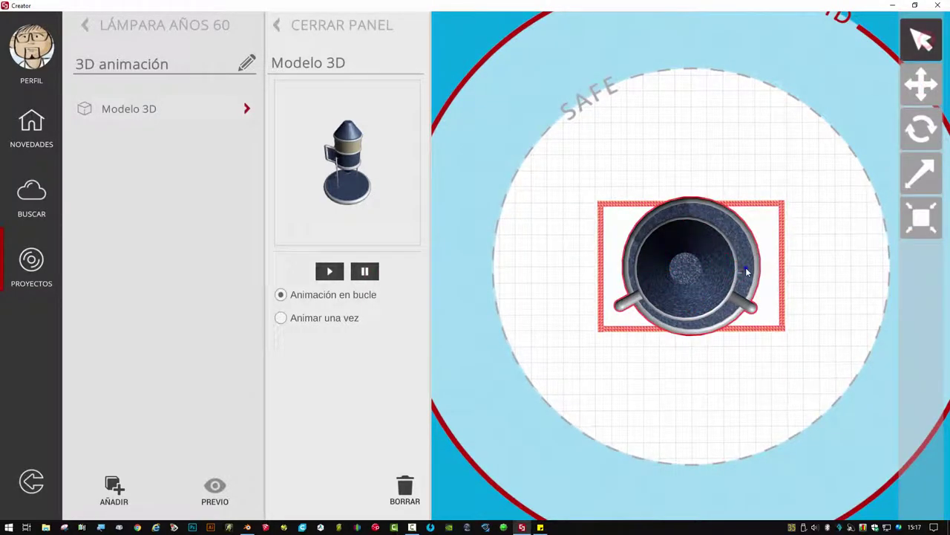
pyautogui.click(816, 290)
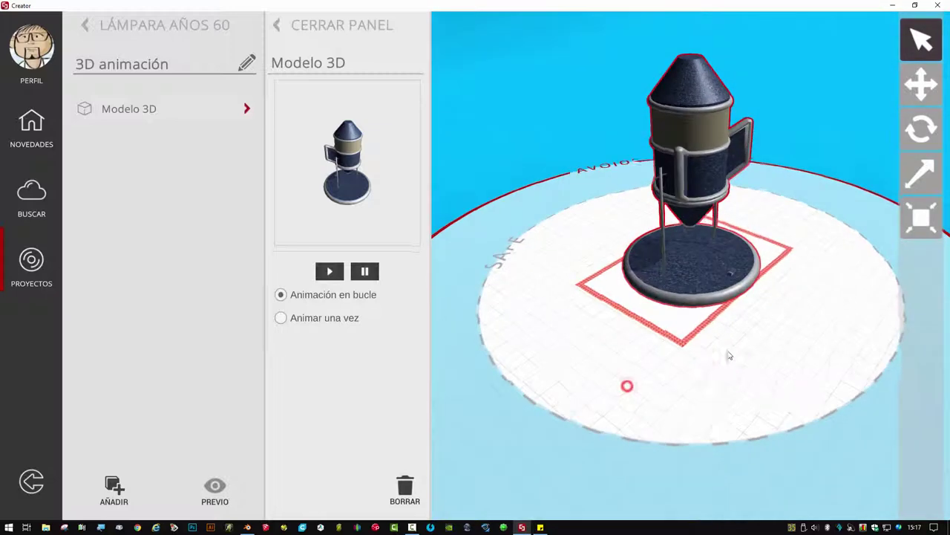
pyautogui.moveTo(631, 384); pyautogui.dragTo(679, 350)
pyautogui.click(920, 84)
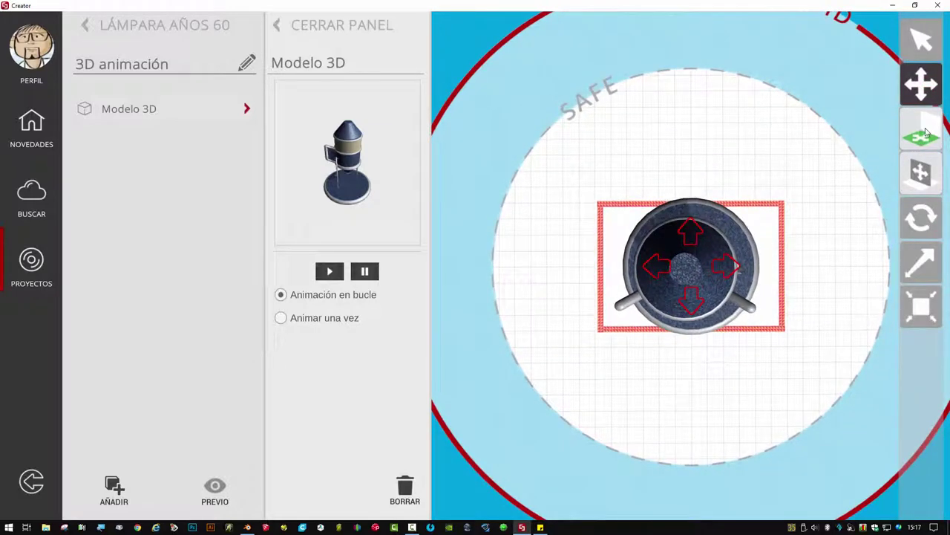
pyautogui.moveTo(730, 269); pyautogui.dragTo(740, 265)
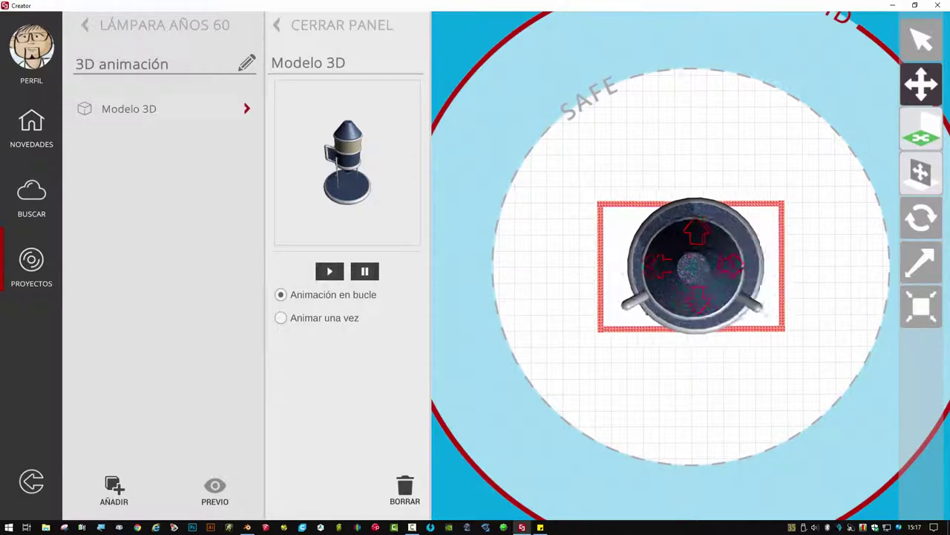
# Check the lamp's placement from the front and other angles, then close its settings
pyautogui.click(925, 175)
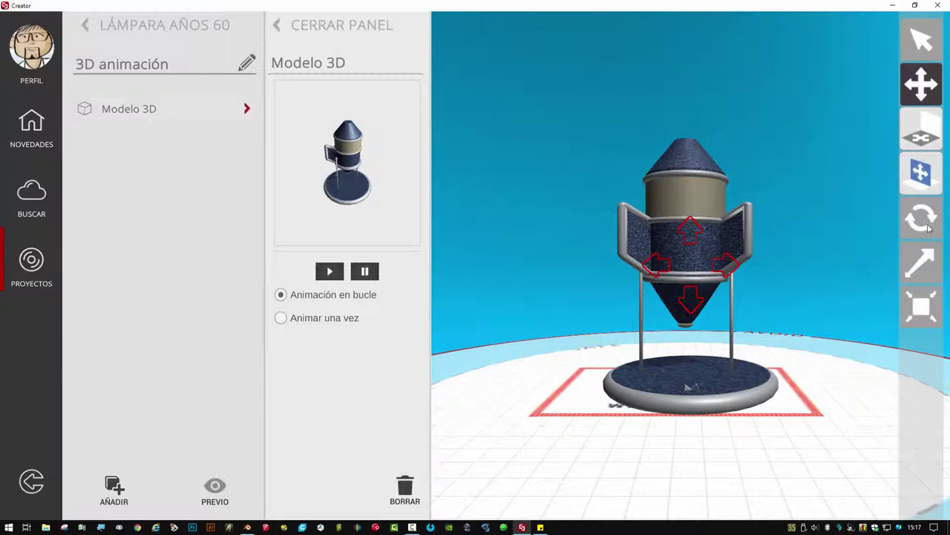
pyautogui.click(925, 267)
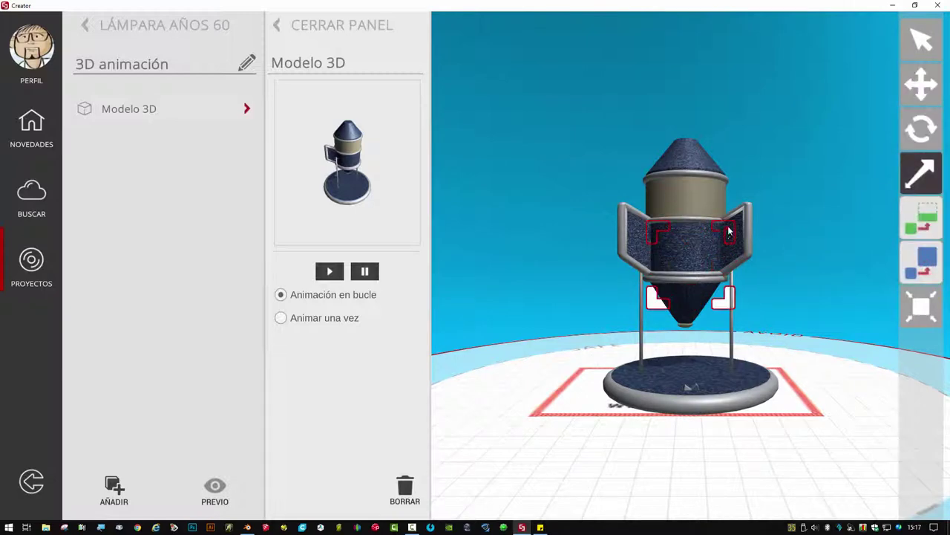
pyautogui.scroll(5, 728, 230)
pyautogui.scroll(-5, 729, 228)
pyautogui.scroll(3, 729, 290)
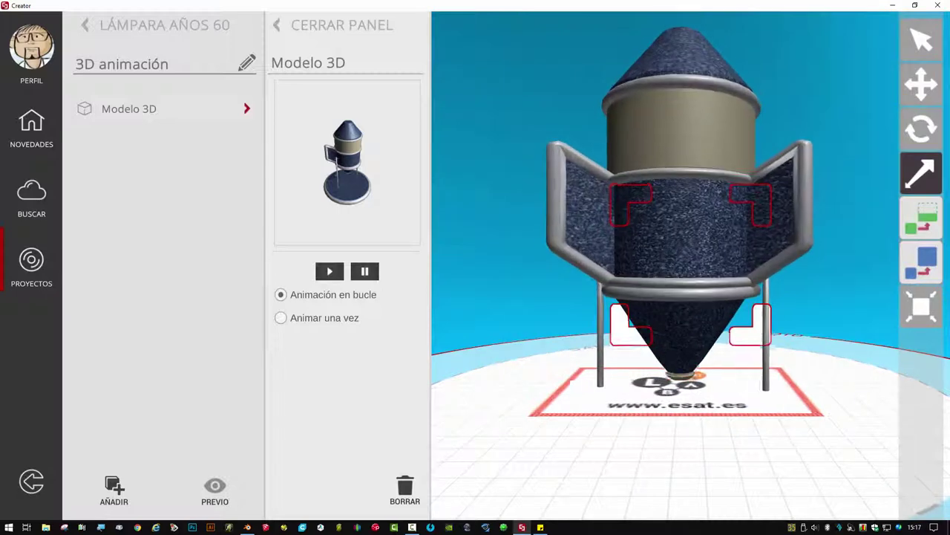
pyautogui.scroll(-3, 702, 309)
pyautogui.scroll(-2, 702, 309)
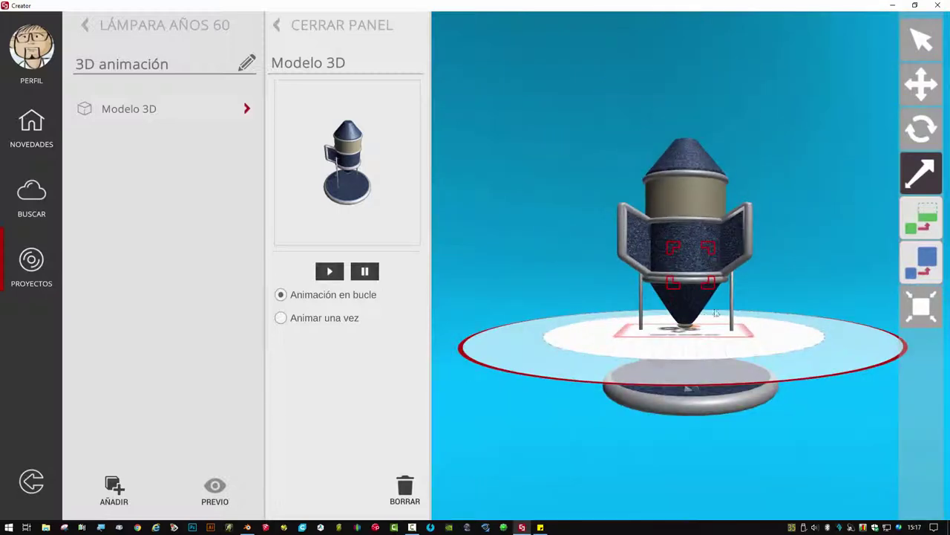
pyautogui.click(921, 87)
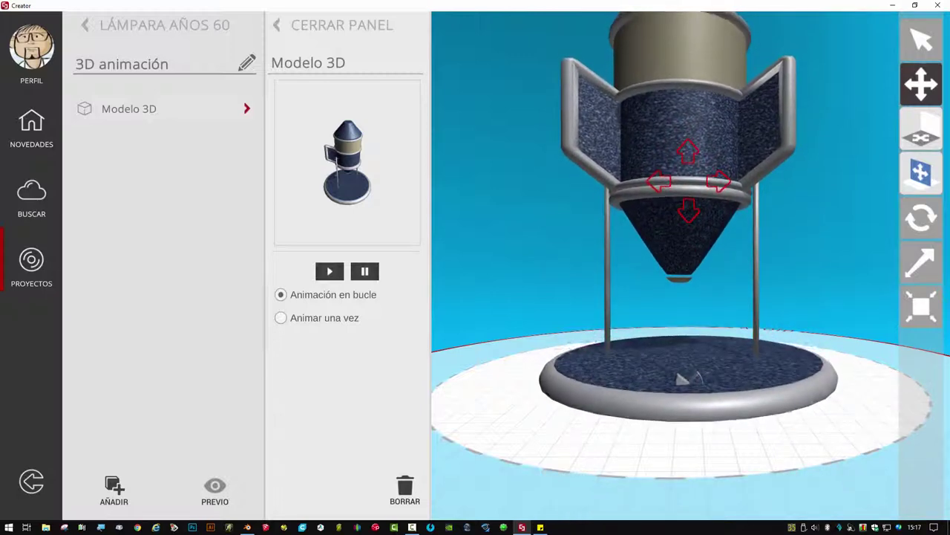
pyautogui.moveTo(813, 343); pyautogui.dragTo(640, 415)
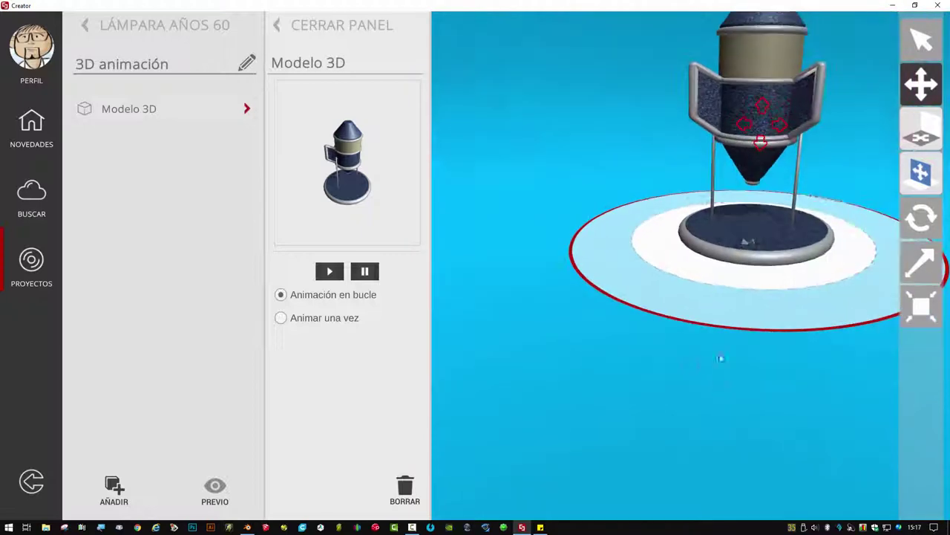
pyautogui.click(921, 40)
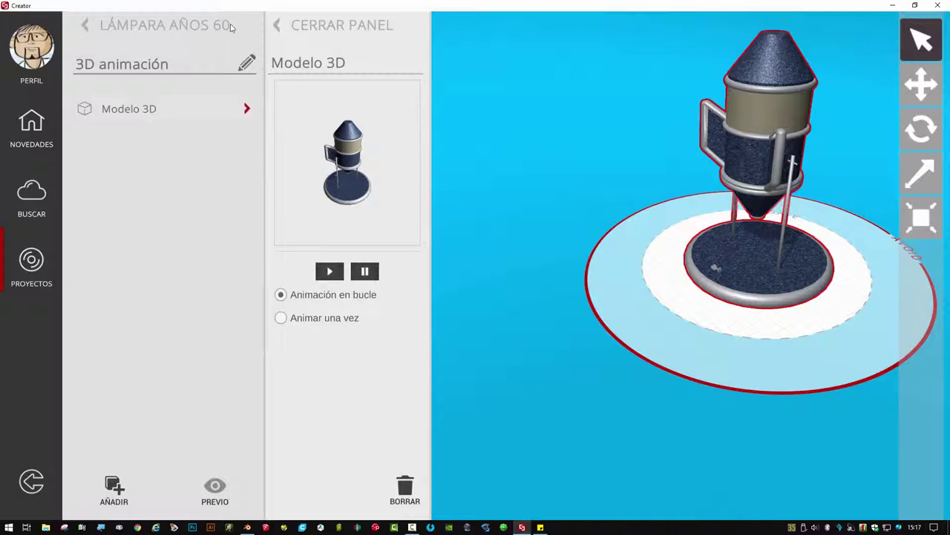
pyautogui.click(276, 27)
# Go back to the Lámpara años 60 project overview and publish it
pyautogui.click(169, 113)
pyautogui.click(86, 25)
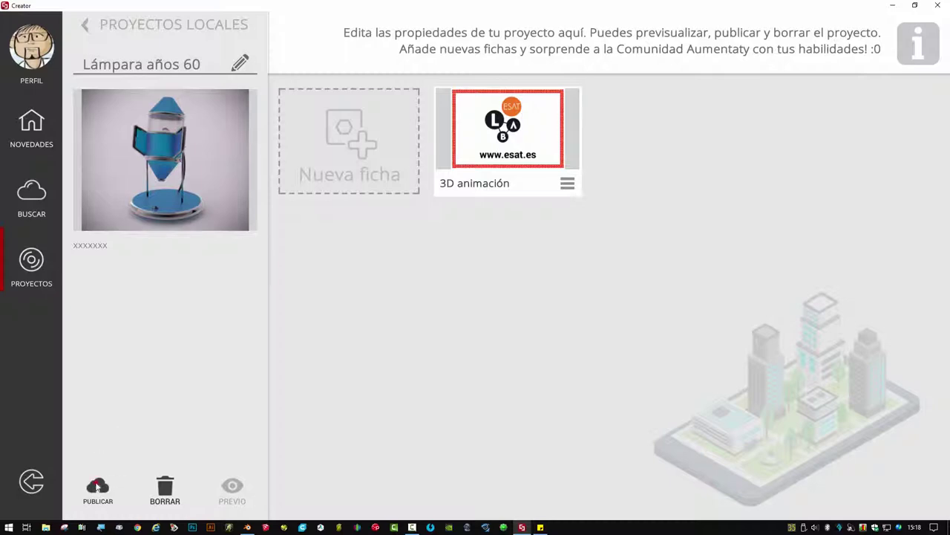
pyautogui.click(98, 486)
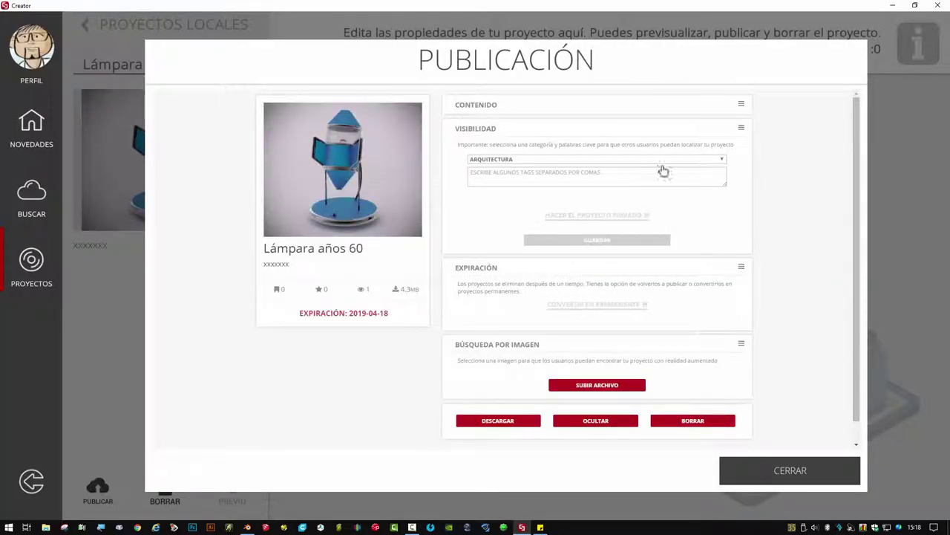
# Change the project's visibility category to ARTE and save it
pyautogui.click(721, 162)
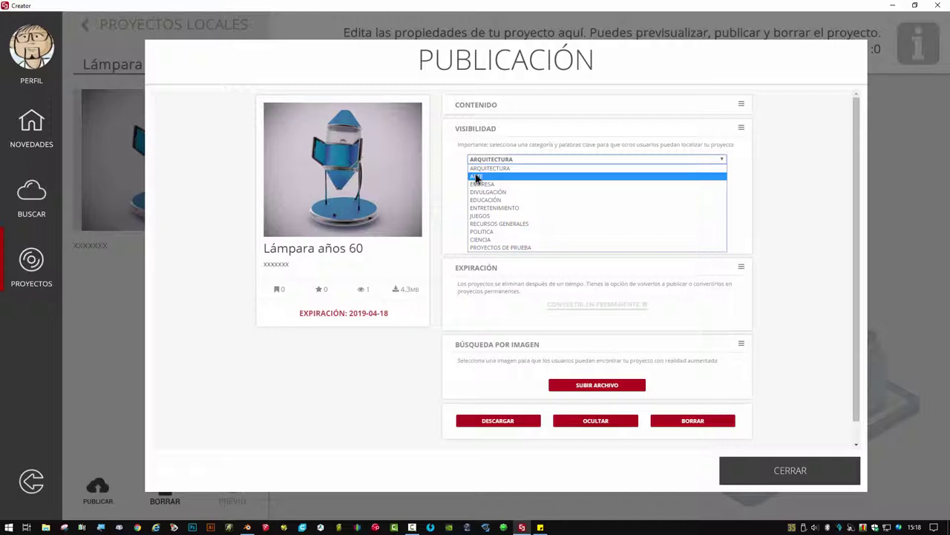
pyautogui.click(474, 172)
pyautogui.click(516, 173)
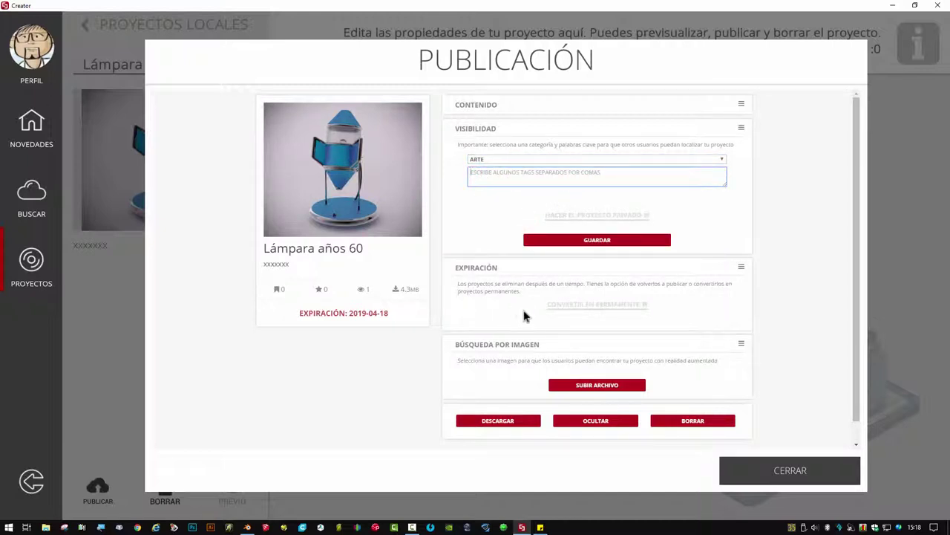
pyautogui.click(594, 248)
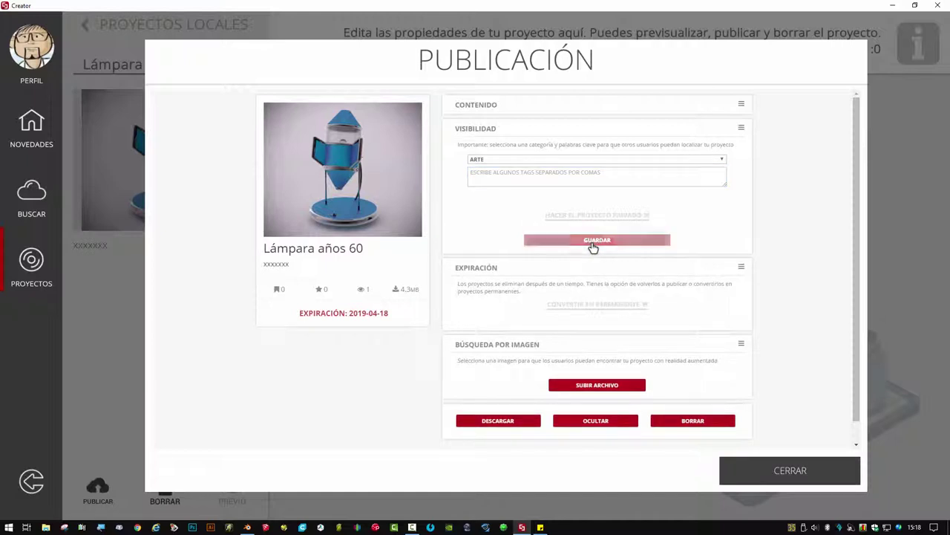
pyautogui.scroll(-1, 609, 292)
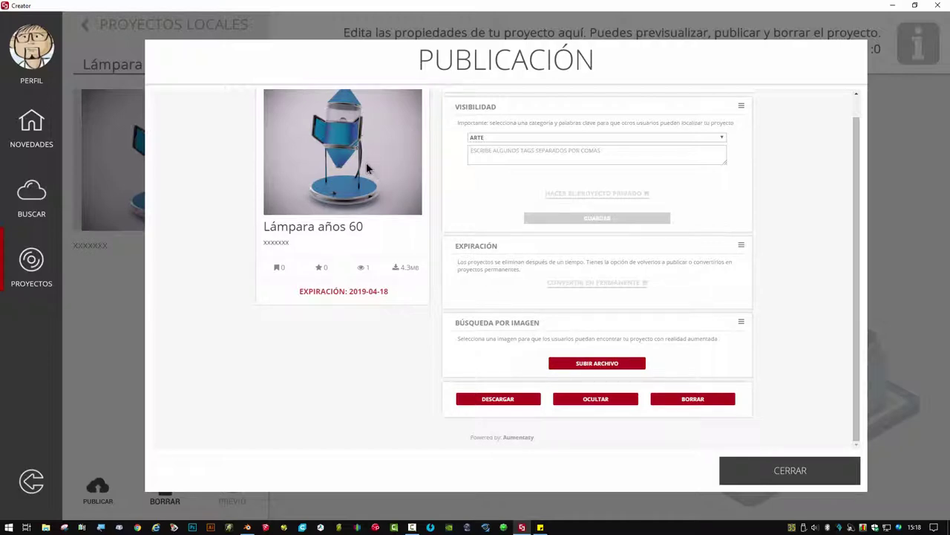
# Upload Avatar.jpg from the desktop as the image-search picture
pyautogui.click(599, 363)
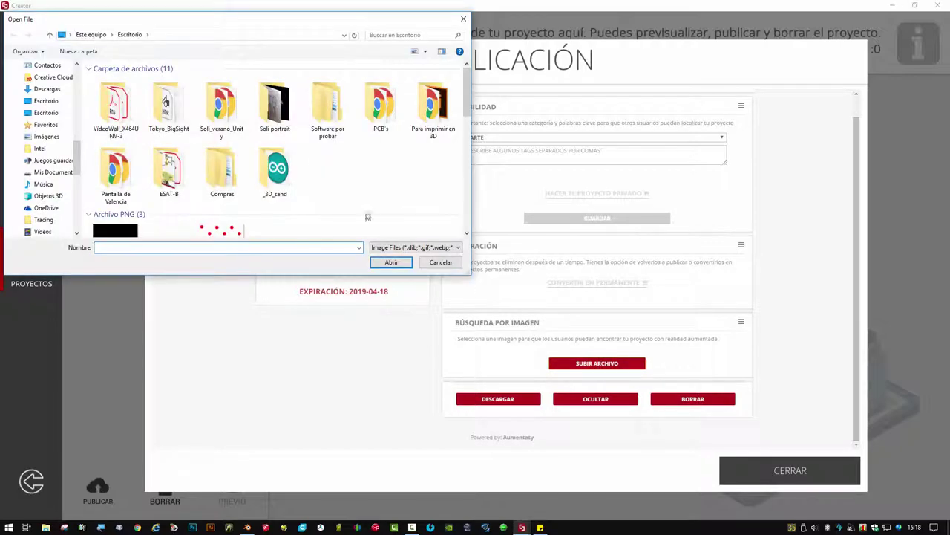
pyautogui.scroll(-3, 356, 178)
pyautogui.click(169, 173)
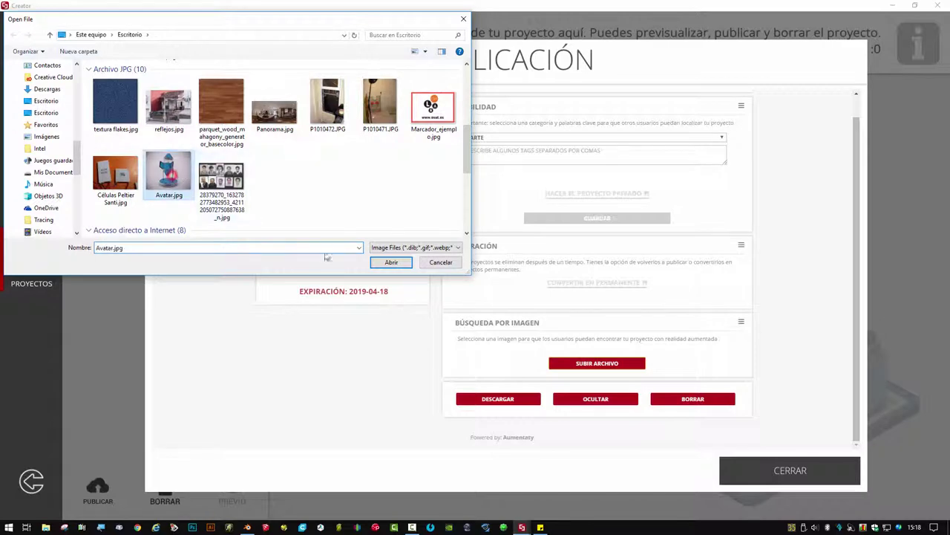
pyautogui.click(390, 263)
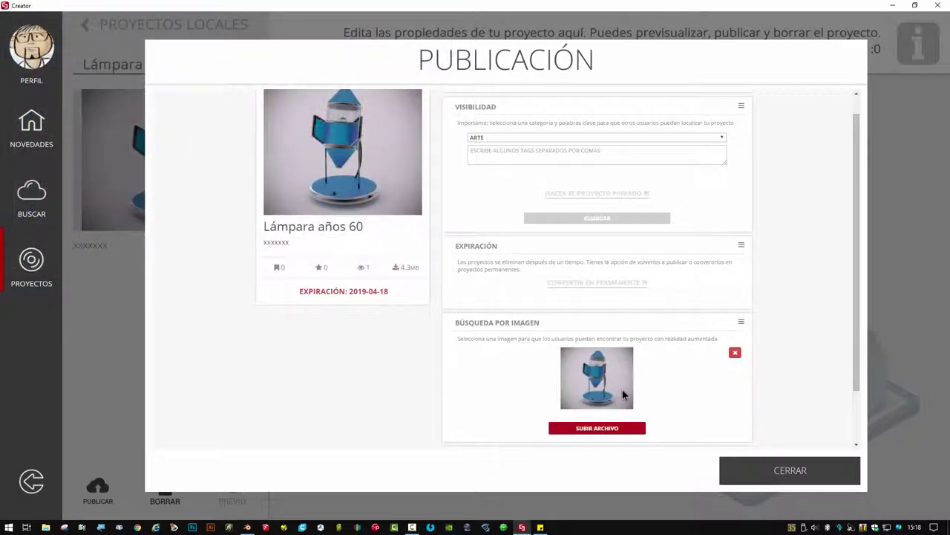
pyautogui.scroll(-2, 623, 390)
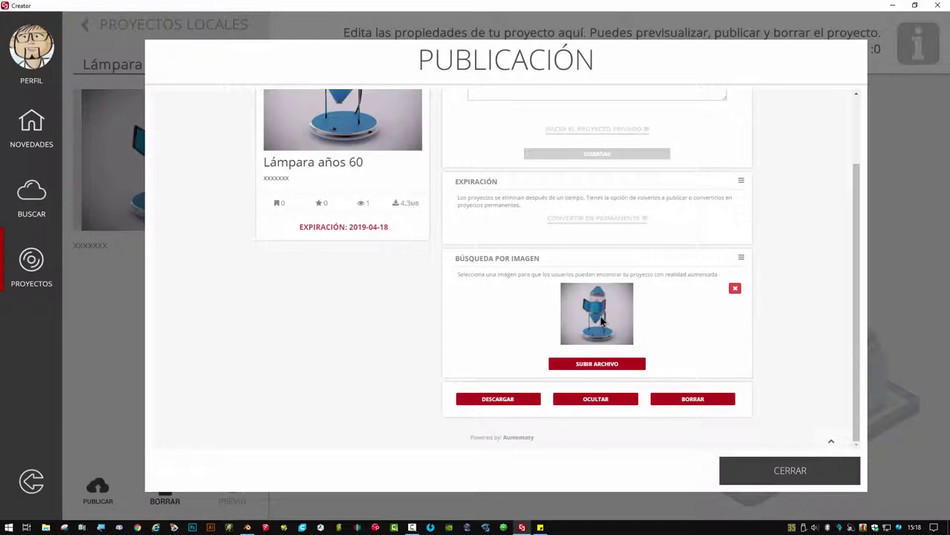
pyautogui.scroll(3, 601, 319)
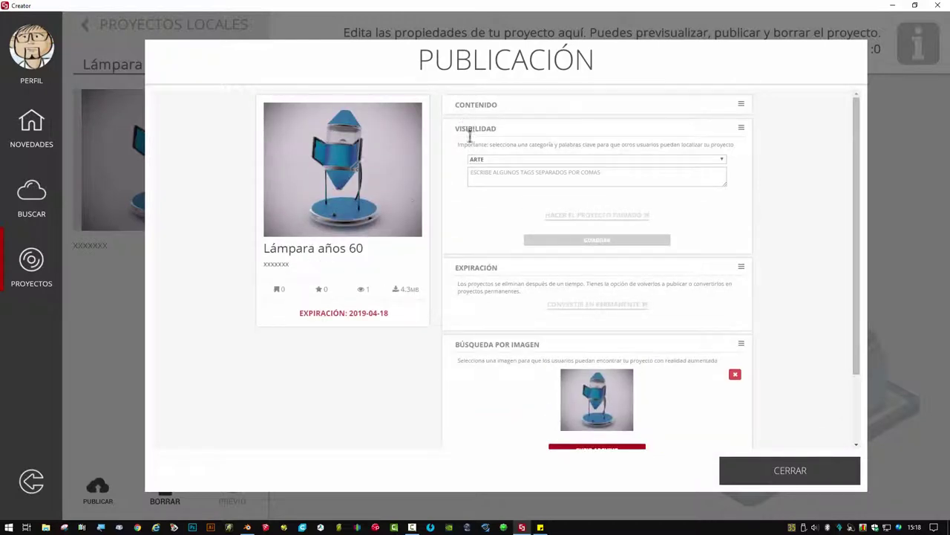
pyautogui.scroll(-3, 611, 342)
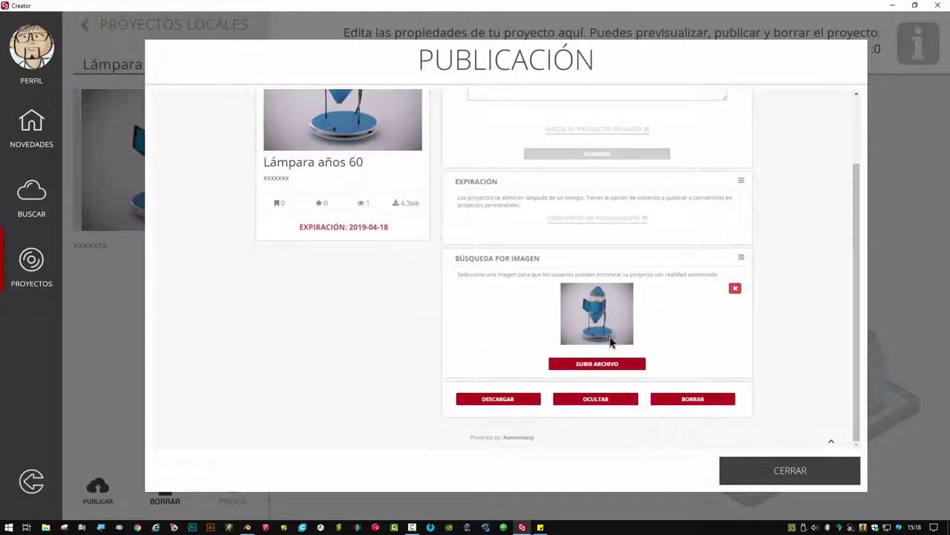
pyautogui.scroll(3, 605, 333)
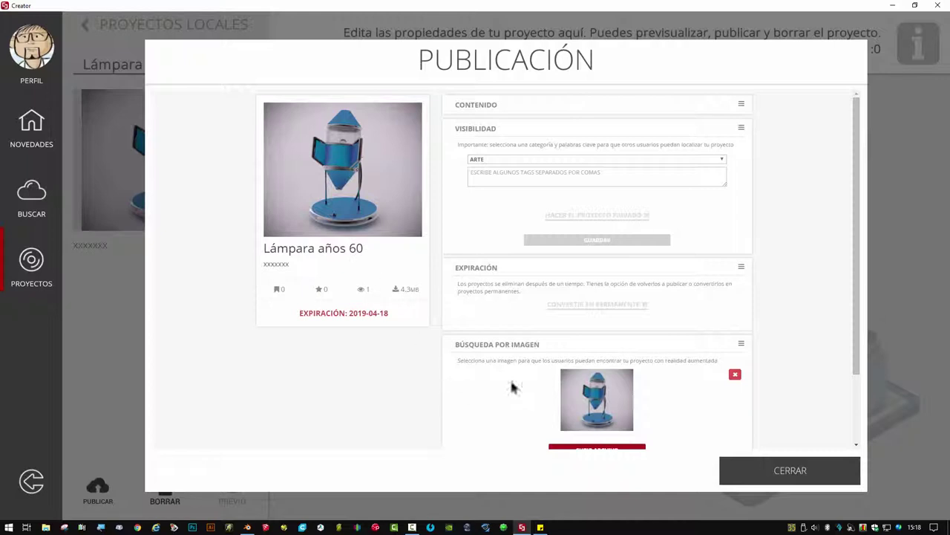
pyautogui.scroll(-3, 599, 376)
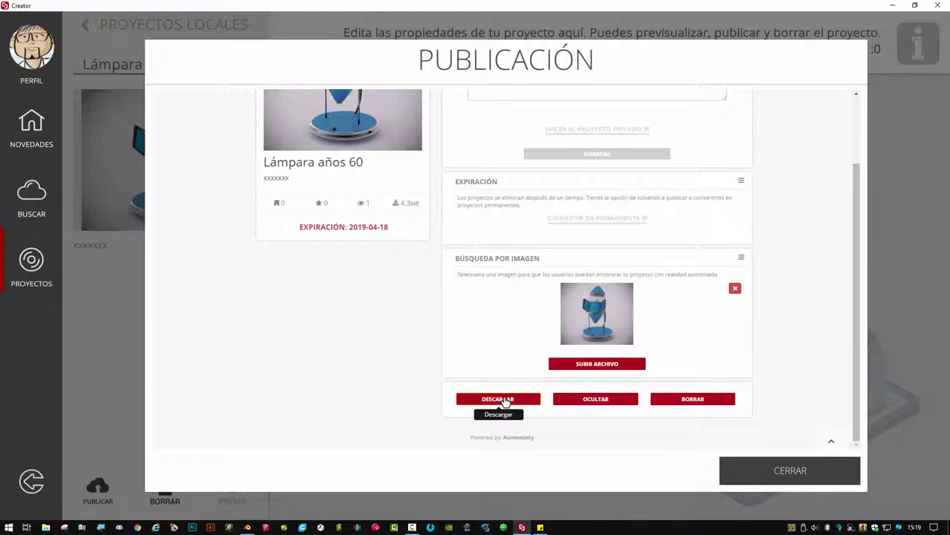
# Download the published project, then close the publication settings
pyautogui.click(505, 401)
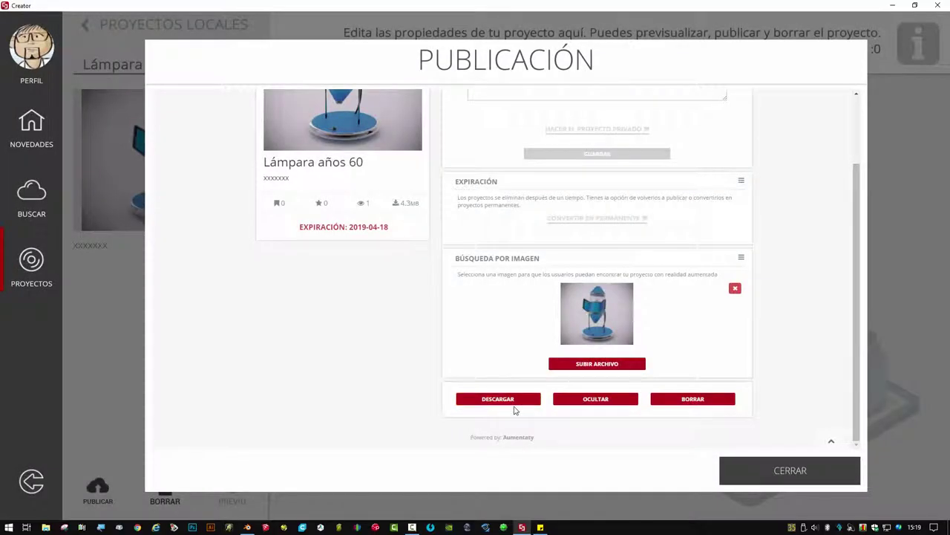
pyautogui.click(755, 470)
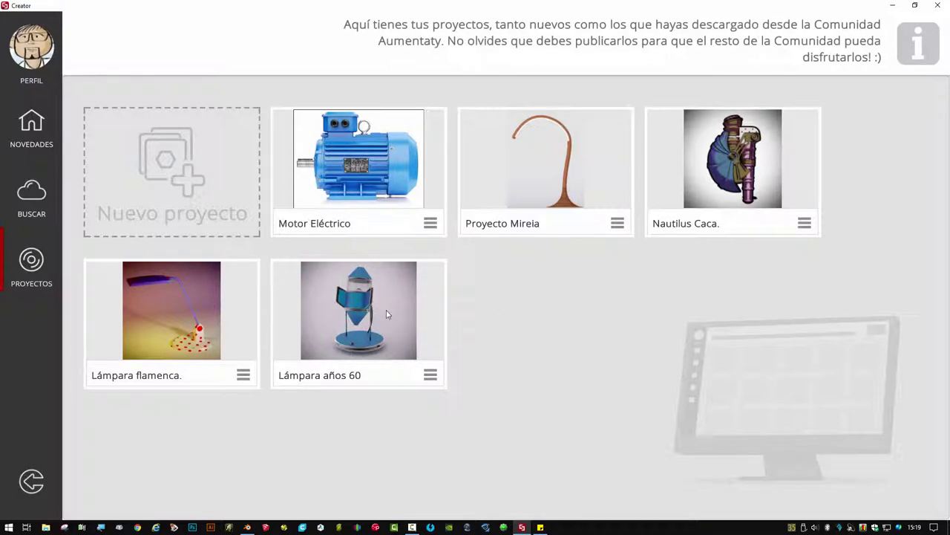
pyautogui.click(365, 376)
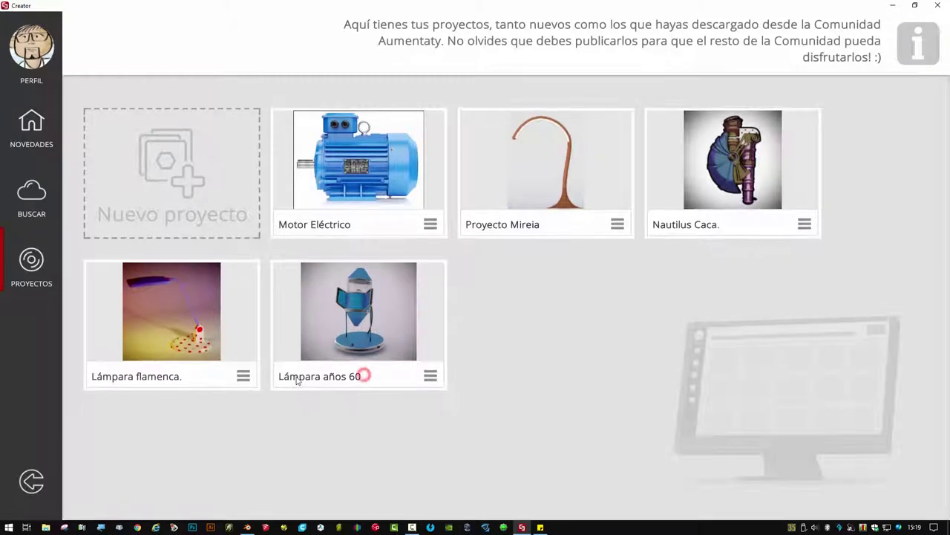